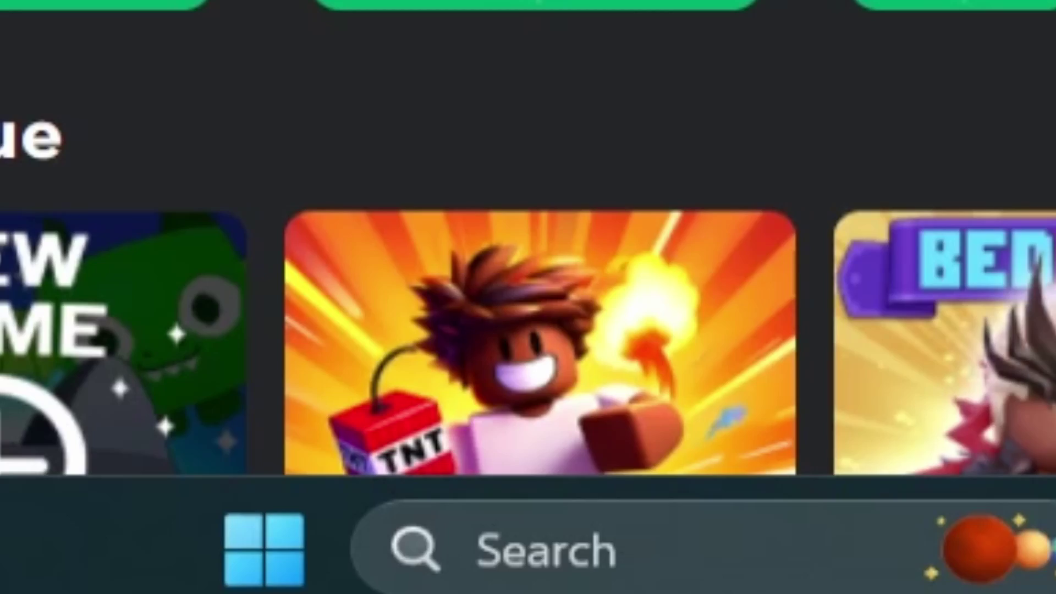
- Open the Start menu and its power options, then dismiss it unchanged
click(264, 549)
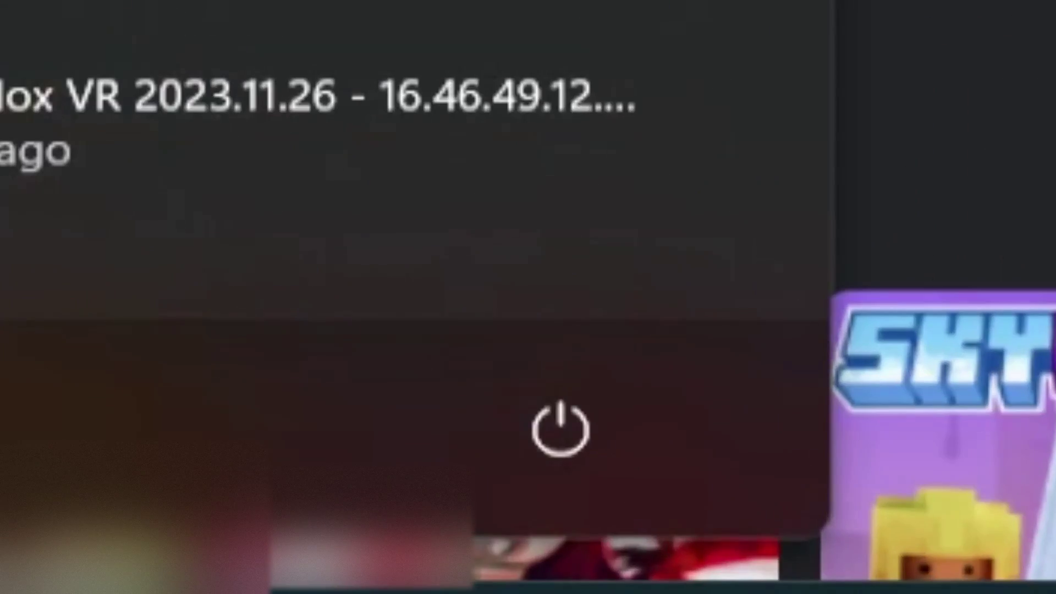
click(560, 429)
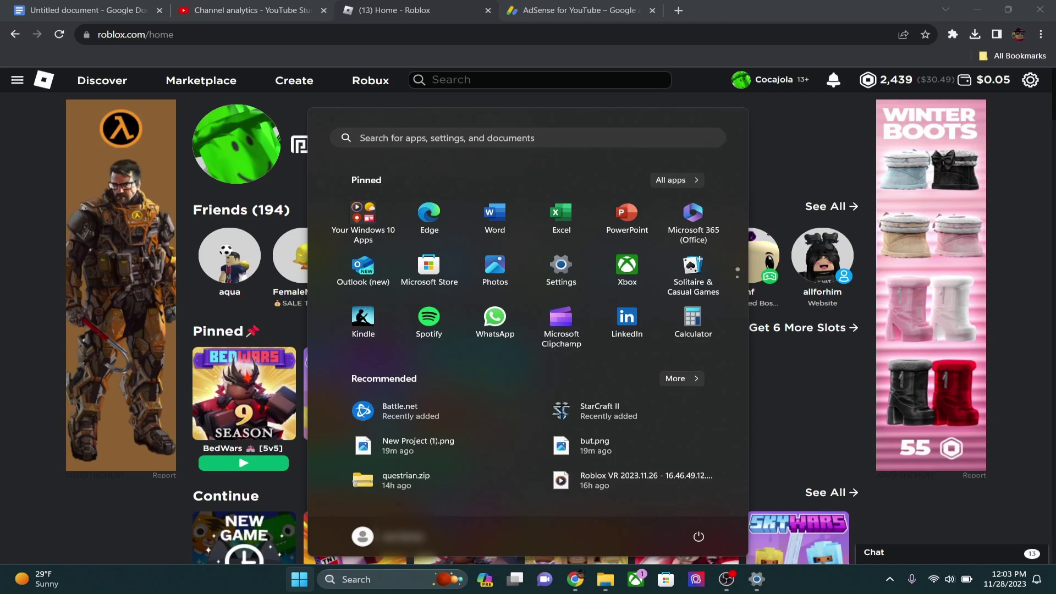
key(Escape)
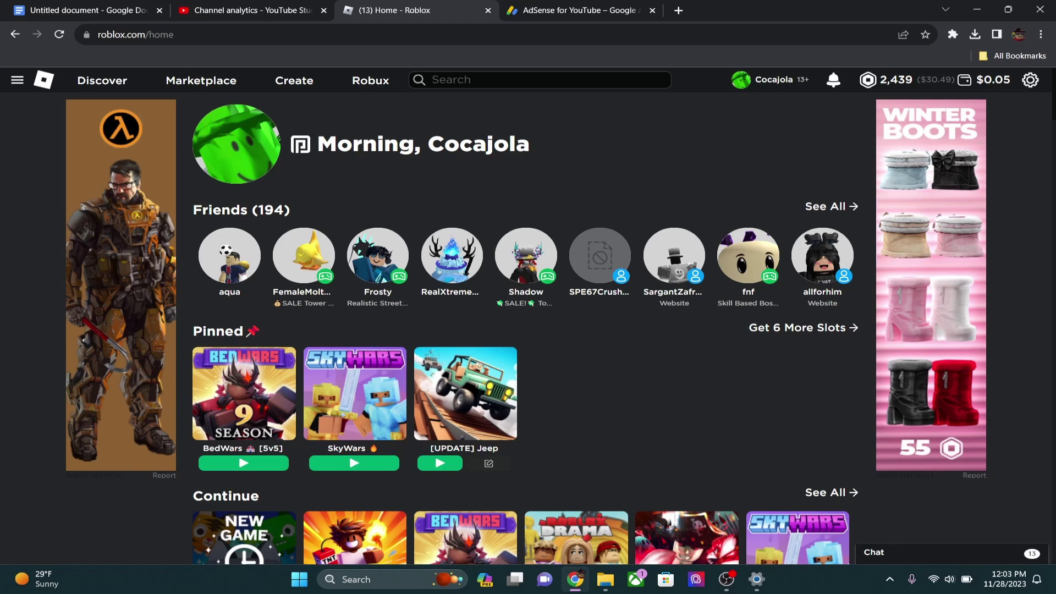
- Launch Run from Start search, centre it, and open %temp%
click(299, 580)
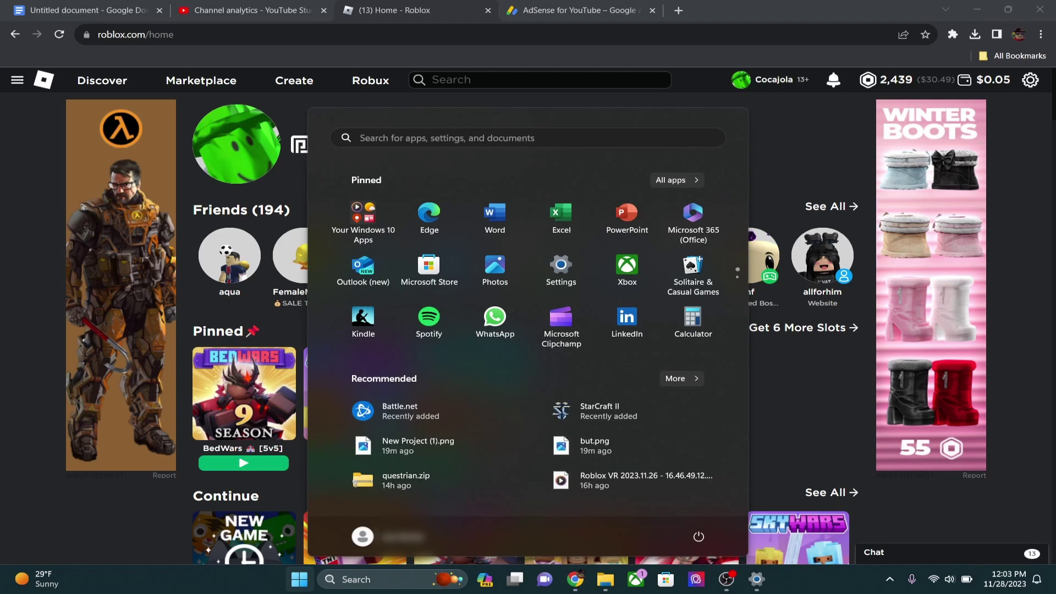
text(run)
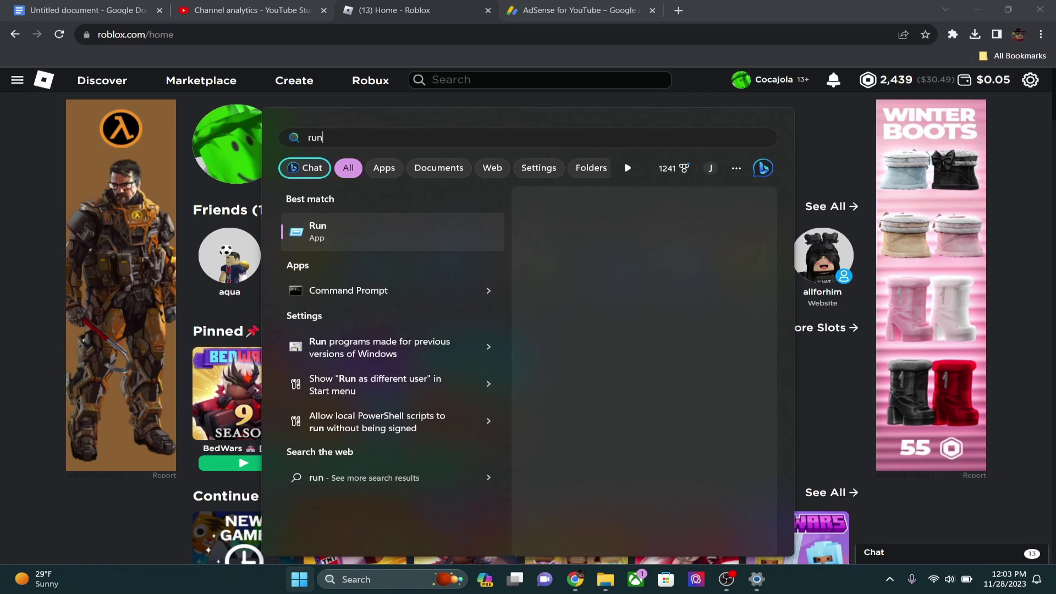
key(Return)
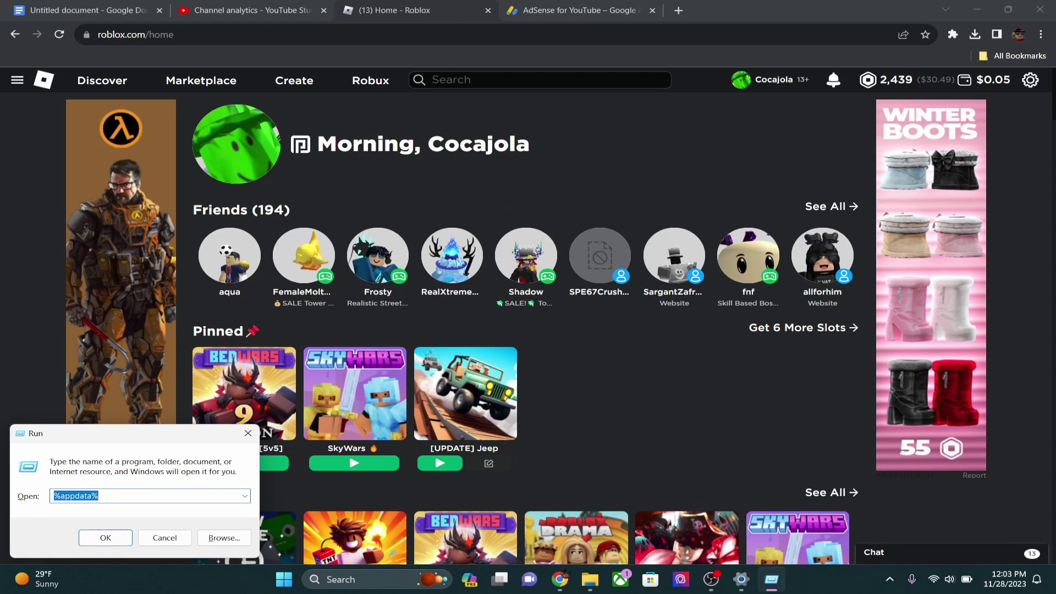
drag(37, 433, 248, 285)
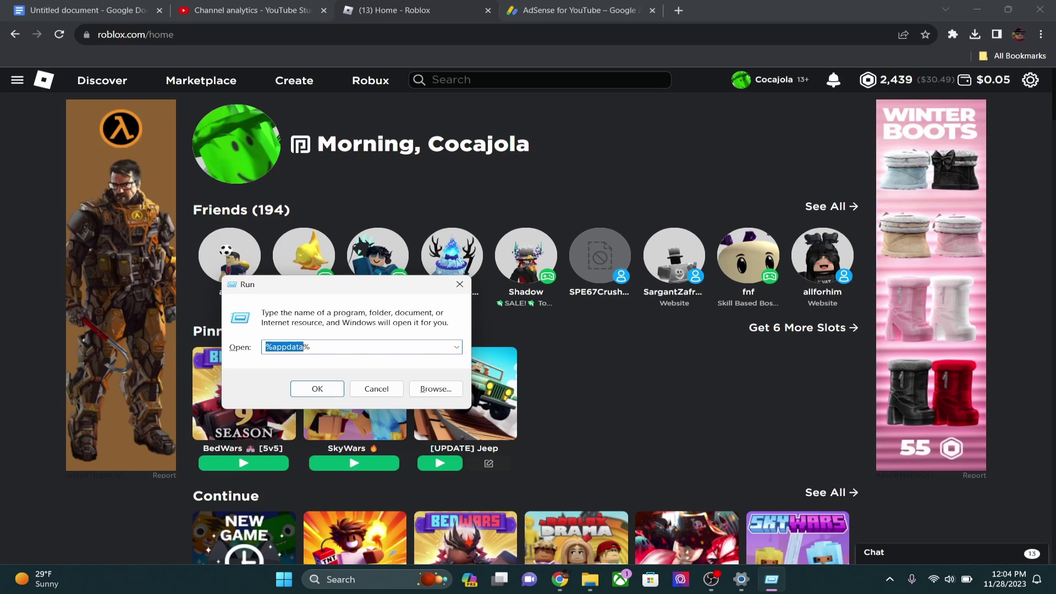
text(tempt%)
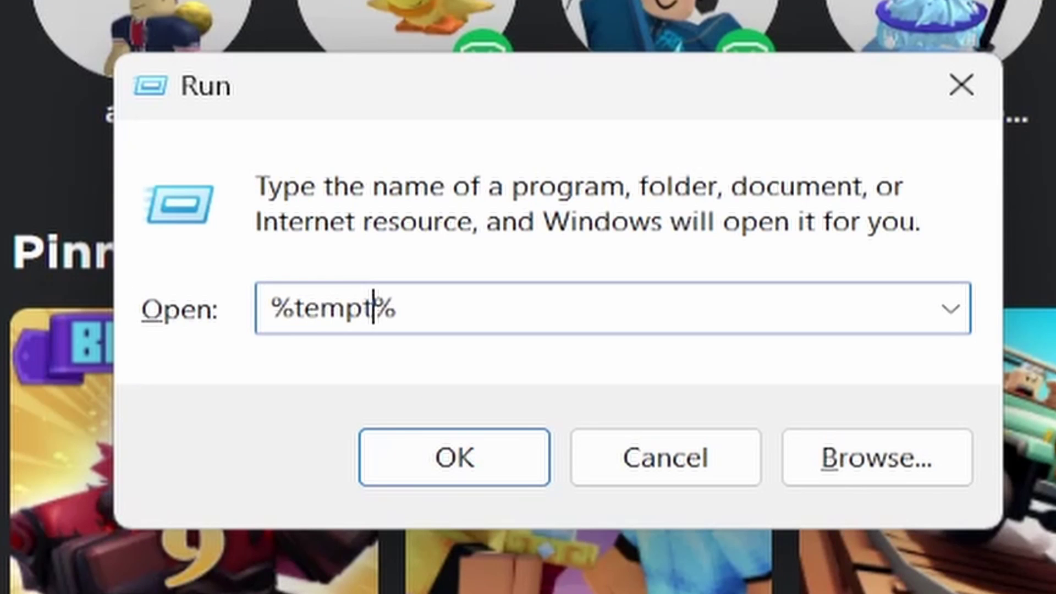
key(BackSpace)
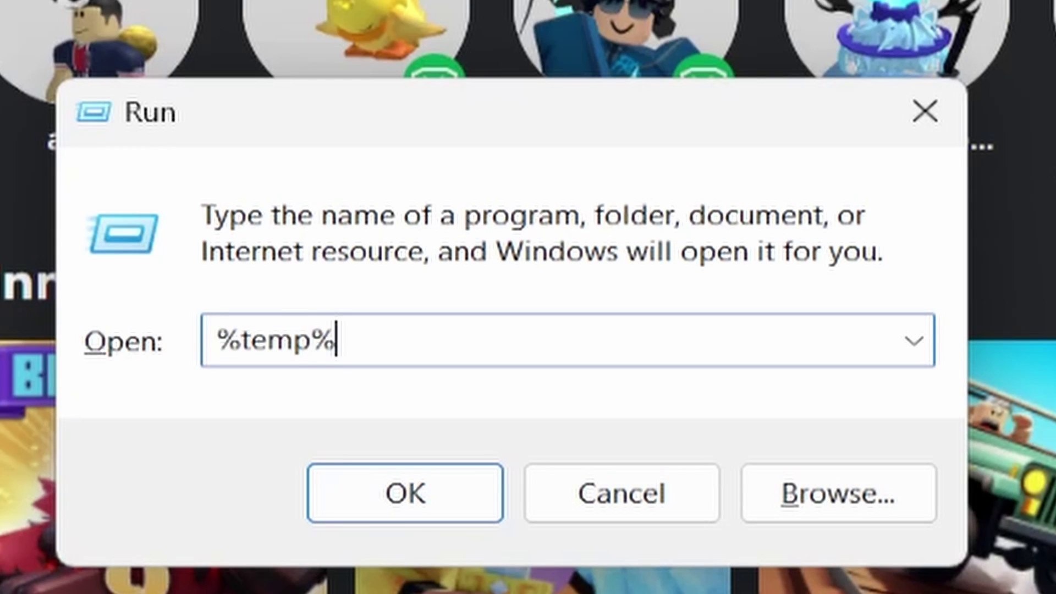
key(ctrl+a)
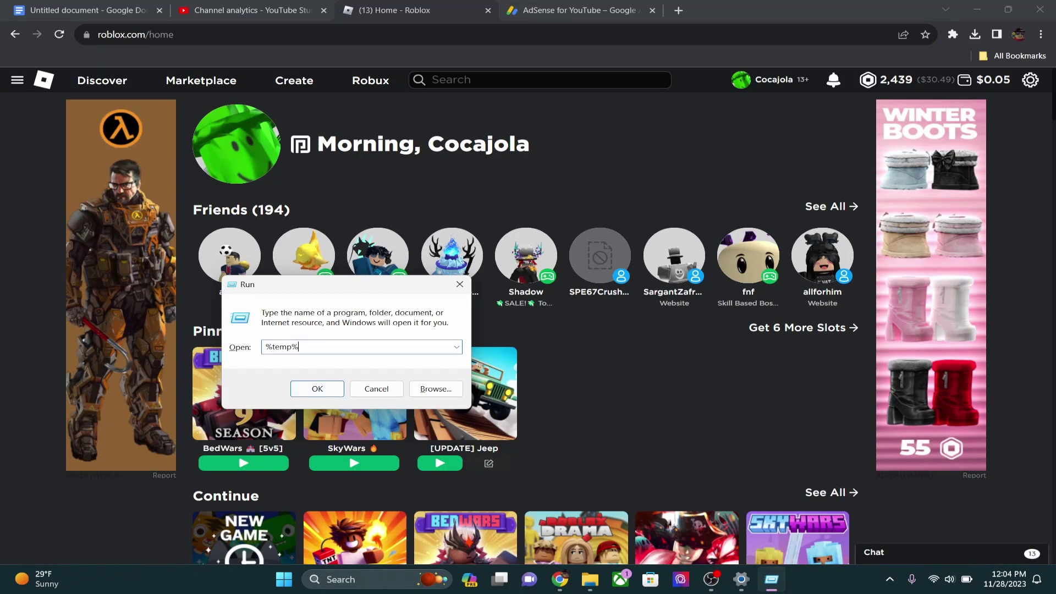
key(Return)
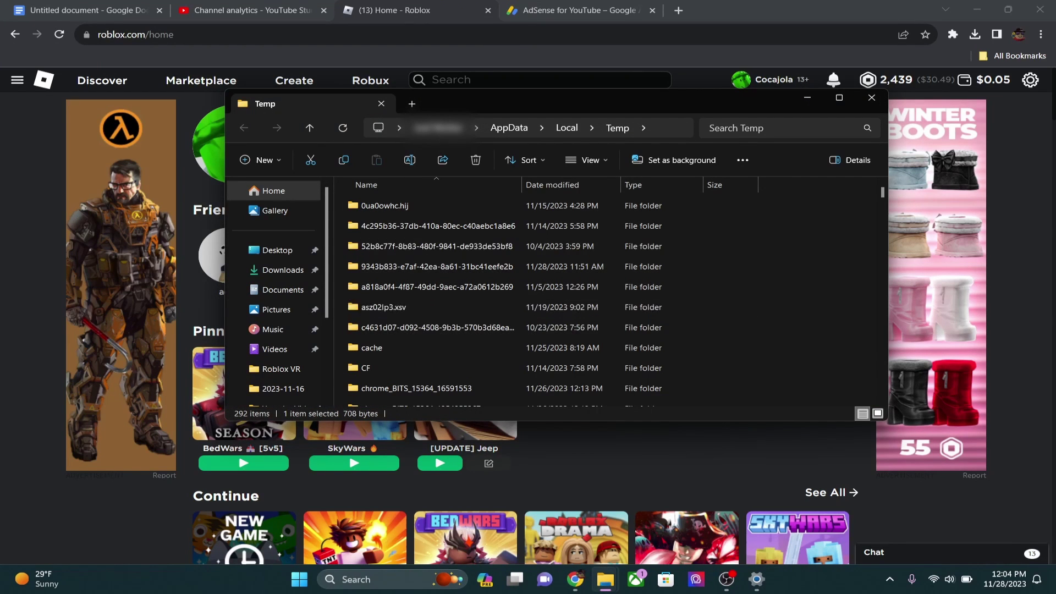
scroll(545, 322, down, 3)
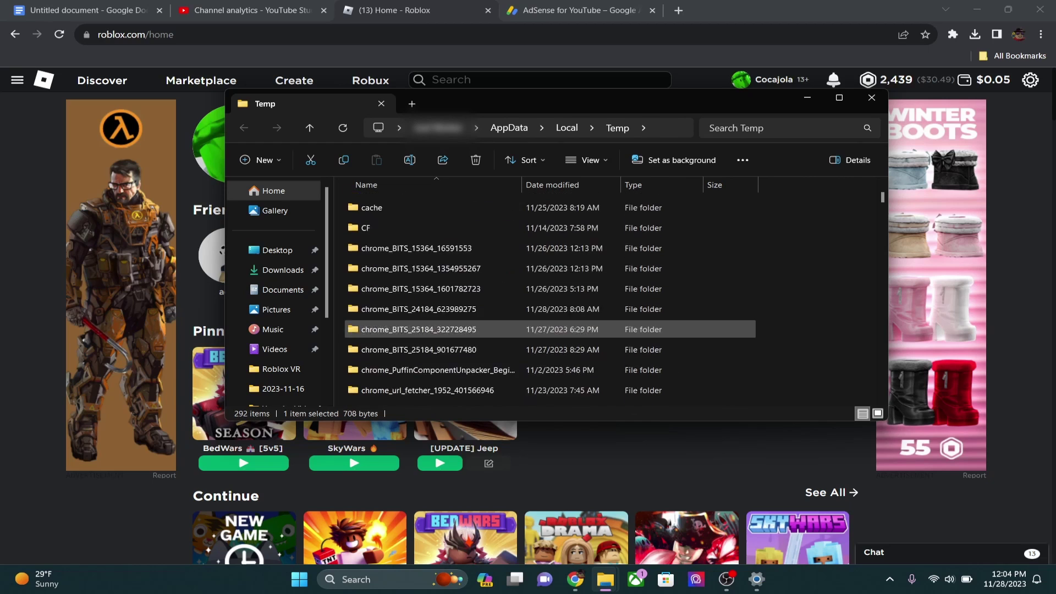
scroll(544, 322, down, 3)
scroll(545, 322, down, 2)
scroll(546, 322, down, 5)
scroll(545, 323, down, 5)
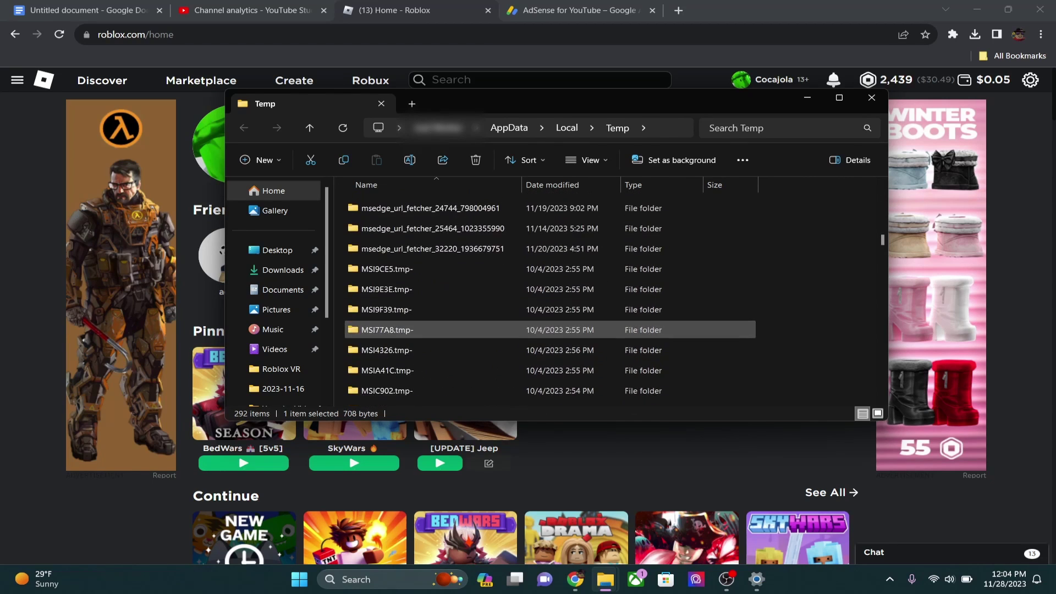
scroll(544, 322, down, 5)
scroll(544, 322, down, 5)
scroll(545, 322, down, 4)
scroll(544, 322, down, 4)
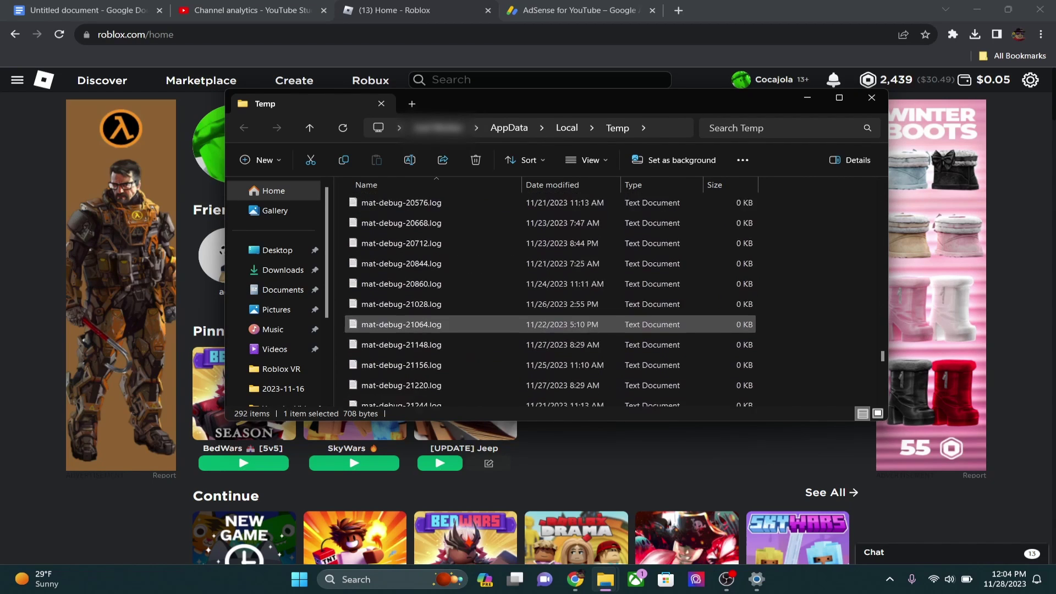
scroll(545, 322, down, 4)
scroll(545, 322, down, 3)
scroll(545, 325, up, 4)
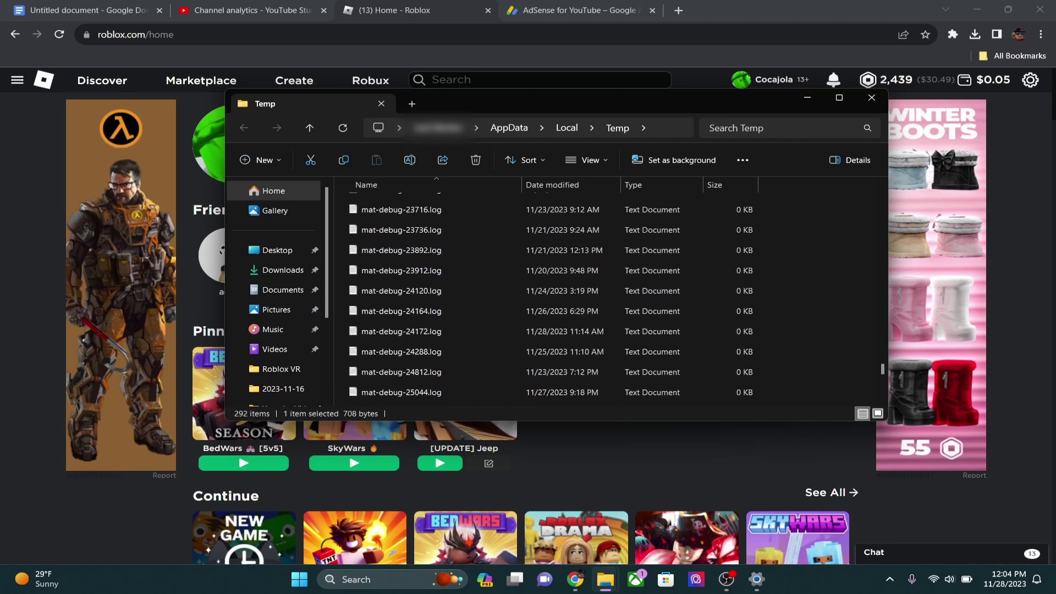
scroll(546, 326, up, 4)
scroll(545, 325, up, 4)
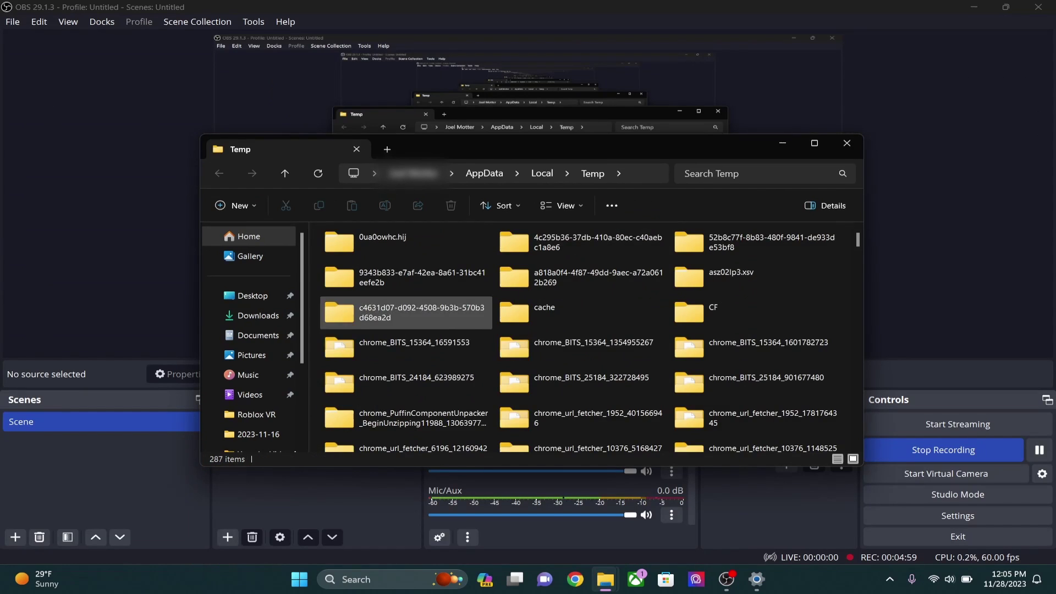
scroll(578, 355, down, 1)
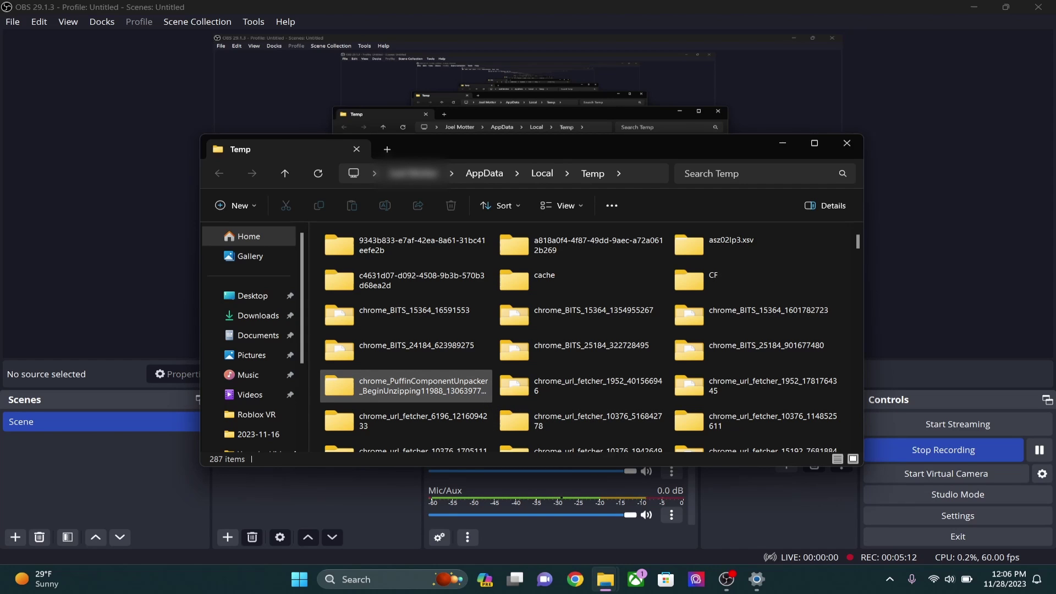
scroll(578, 346, down, 2)
scroll(578, 347, up, 3)
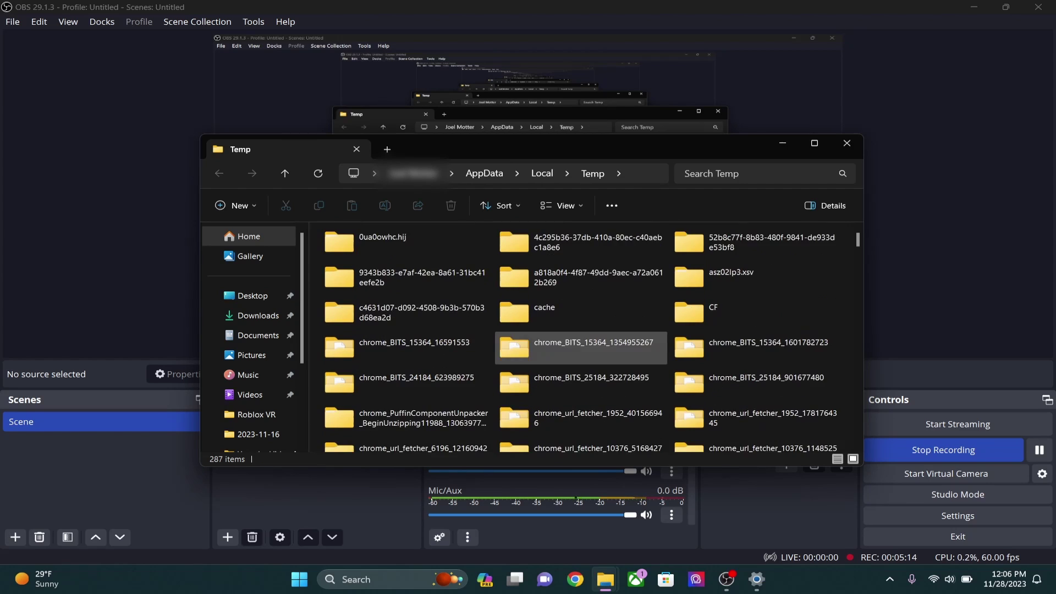
- Delete all Temp items, skipping the admin-protected and in-use ones
key(ctrl+a)
scroll(578, 347, down, 5)
scroll(577, 348, down, 3)
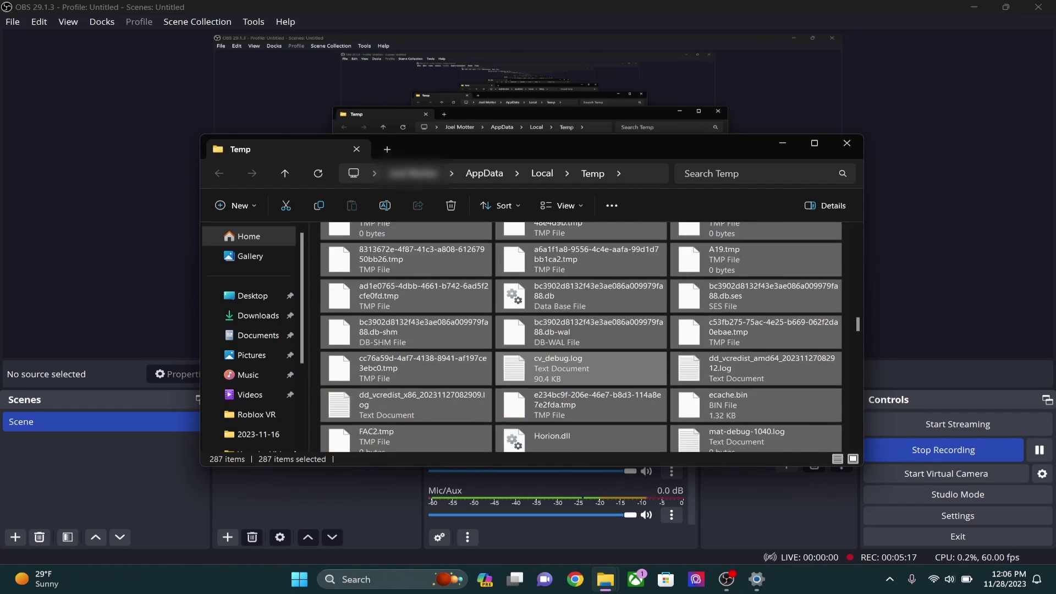
scroll(579, 346, up, 8)
click(451, 205)
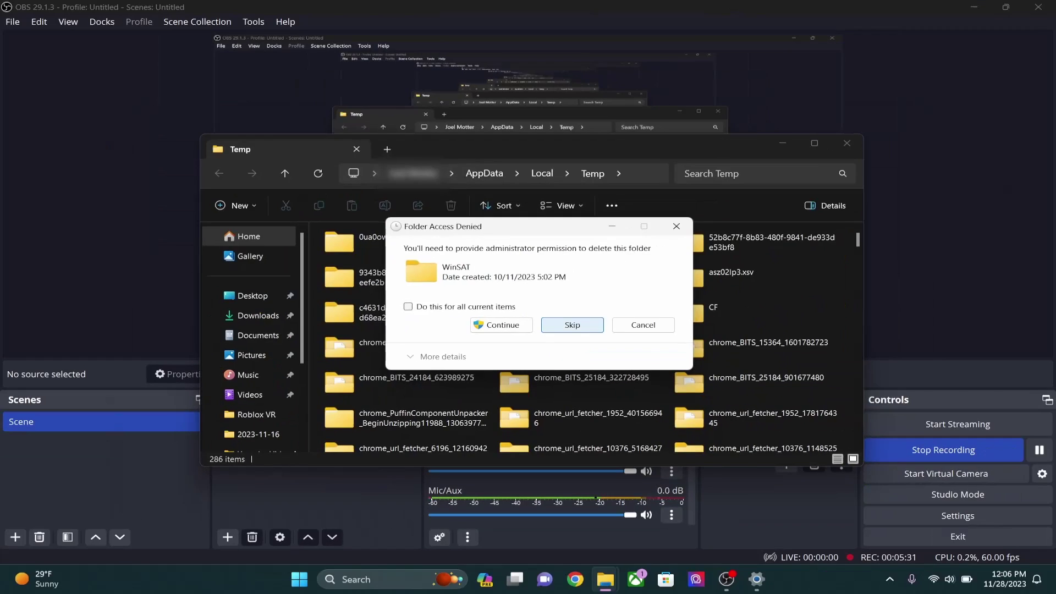
click(573, 325)
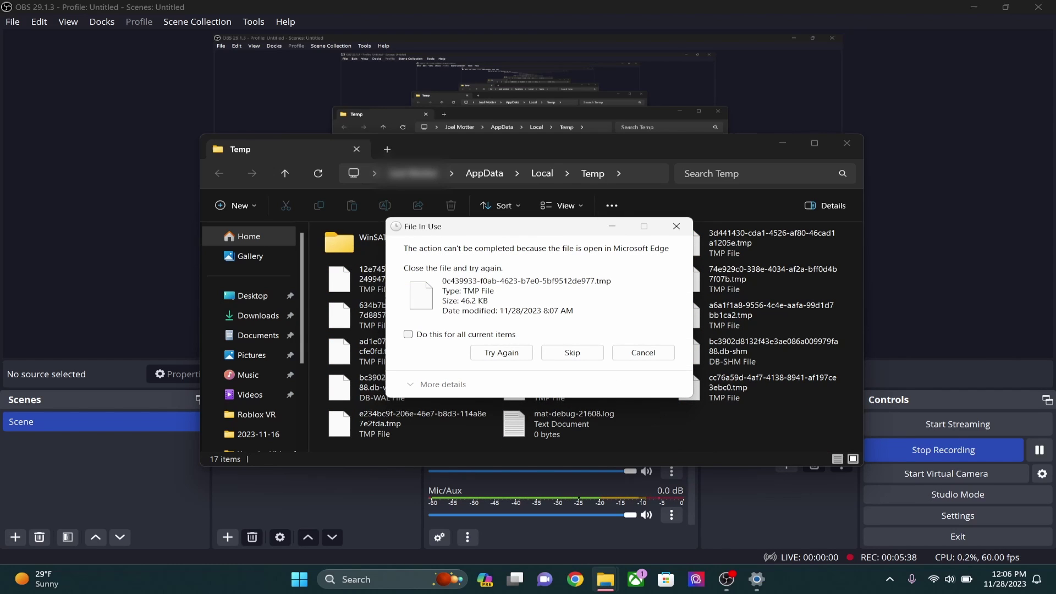
click(572, 353)
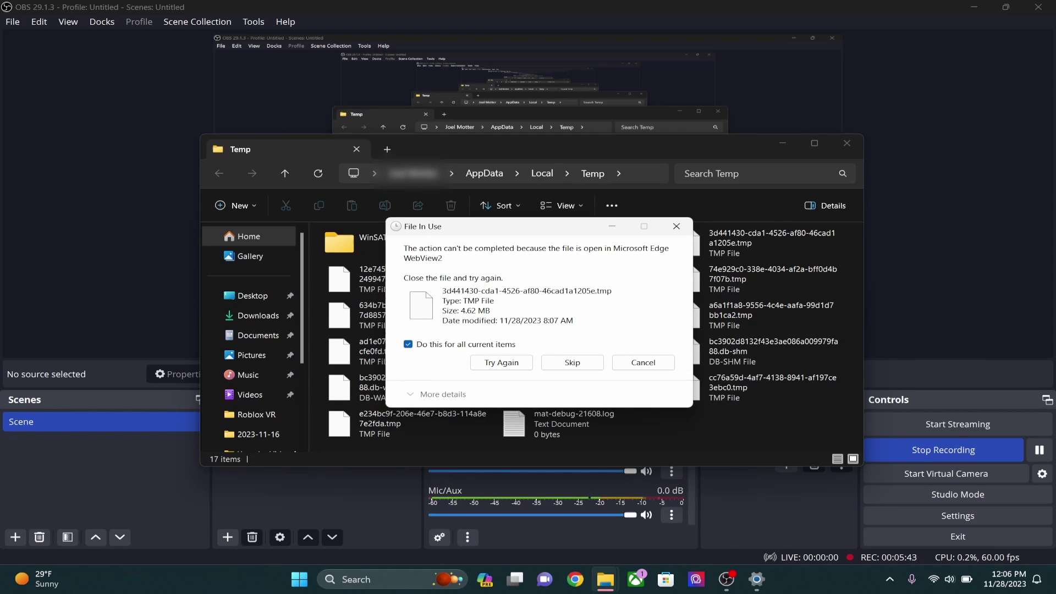
click(572, 363)
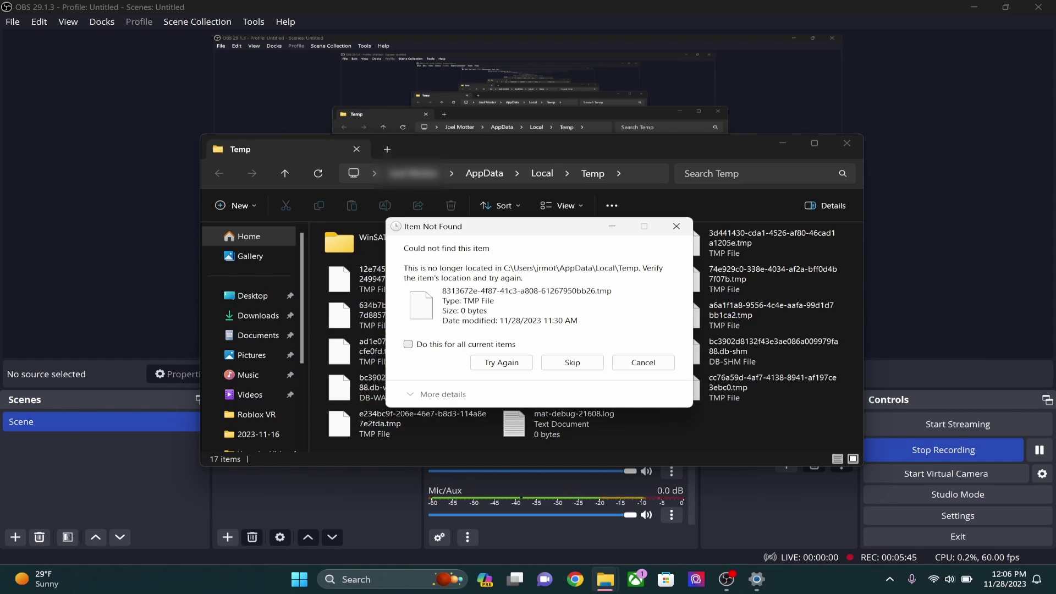
click(573, 363)
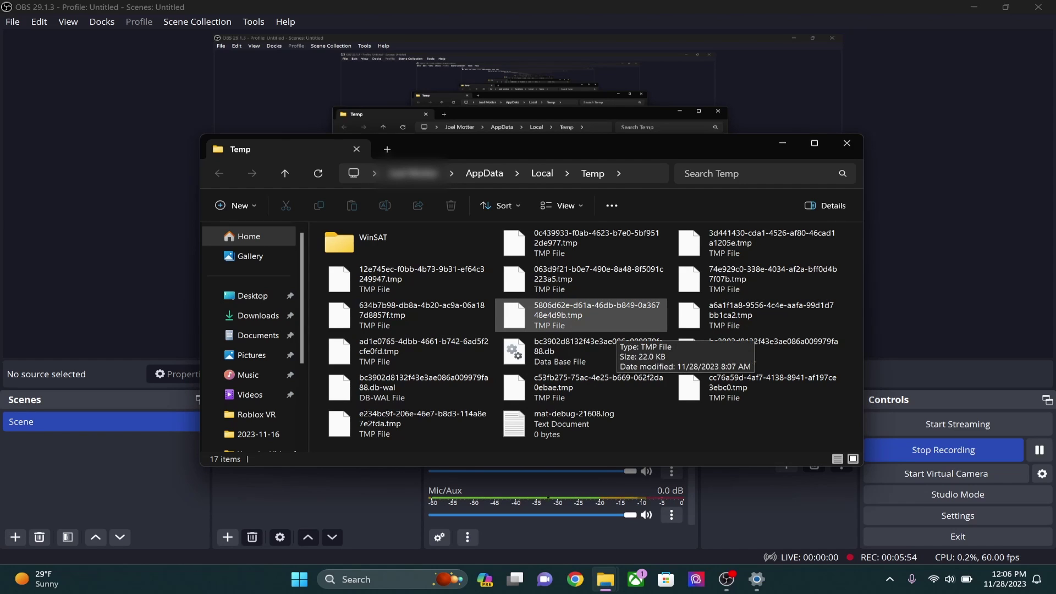
- Open the locked WinSAT folder, find it empty, and return to Temp
double_click(363, 239)
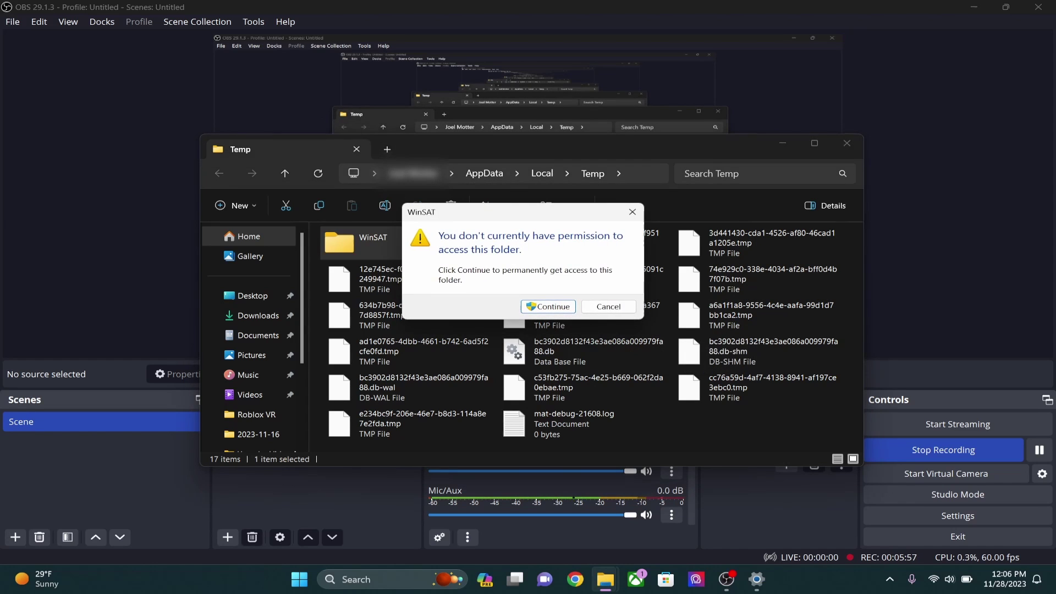
key(Return)
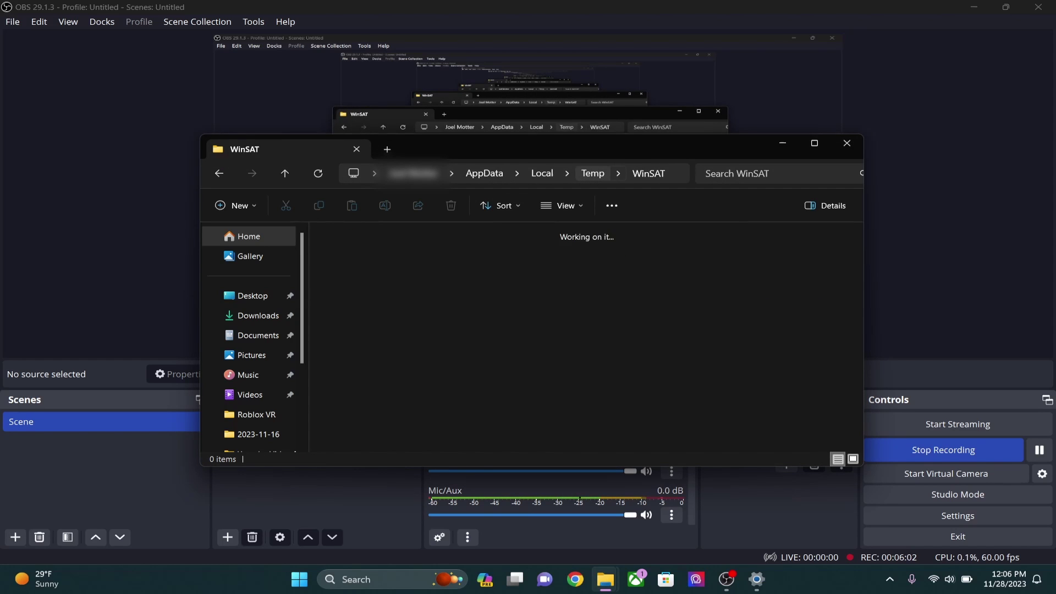
click(594, 174)
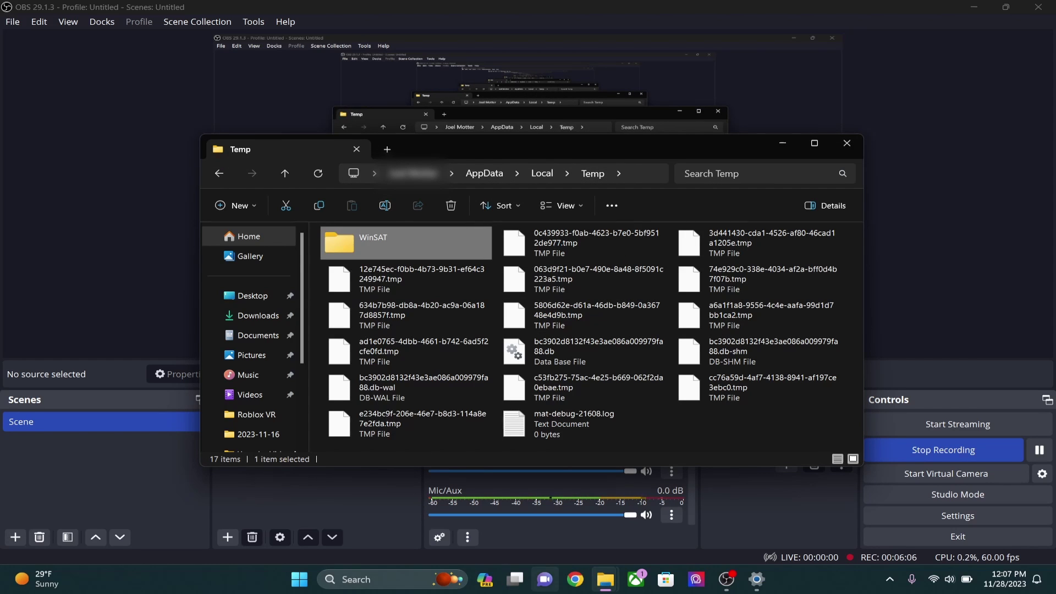
click(576, 579)
- Choose the Chrome profile, go to roblox.com/home, then open and dismiss Windows search
click(528, 339)
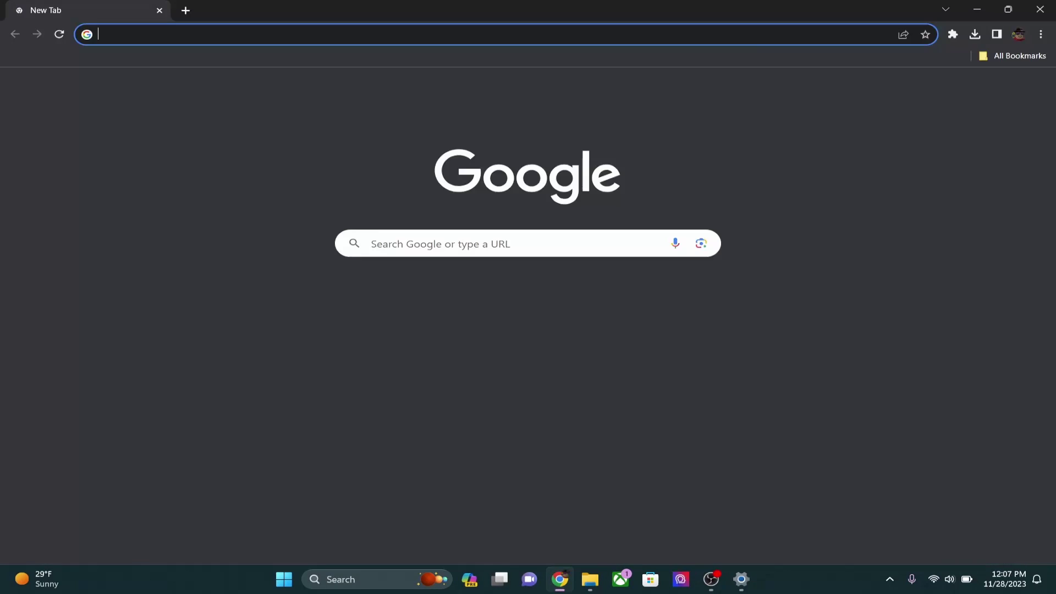
text(rob)
key(Return)
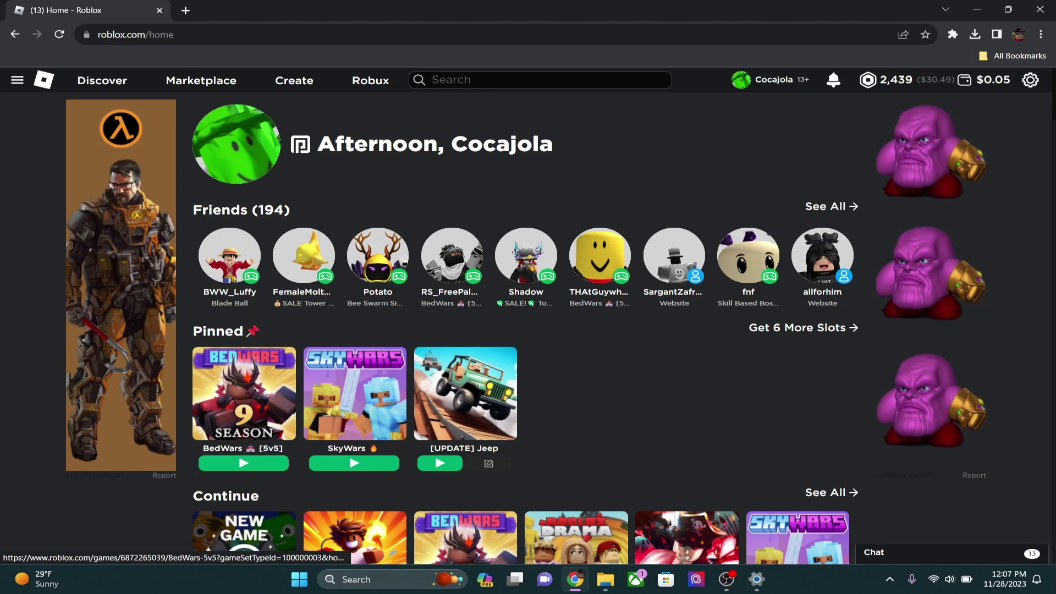
click(393, 580)
text(roblox)
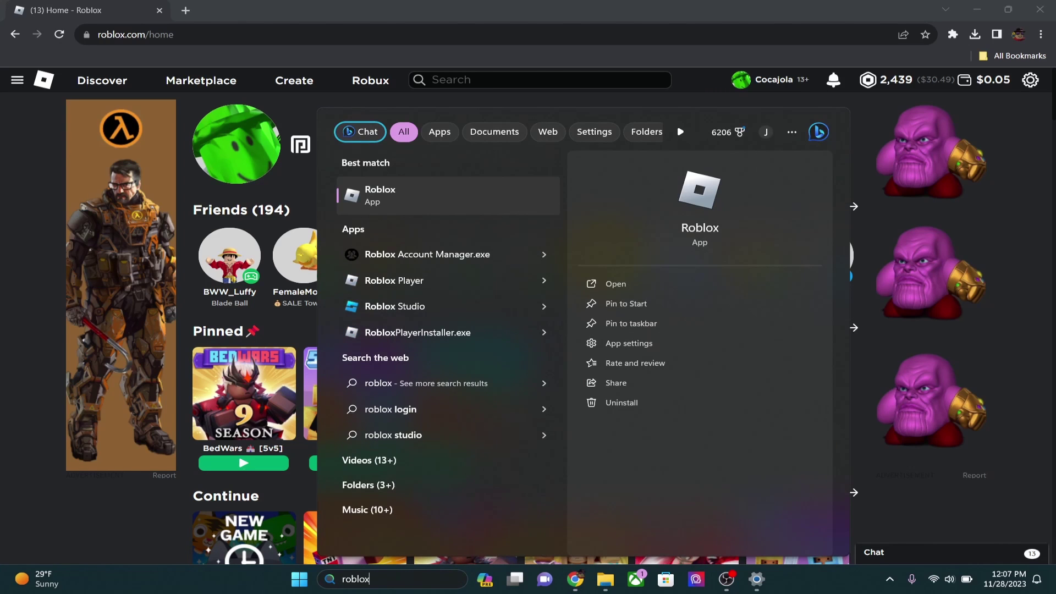
click(394, 306)
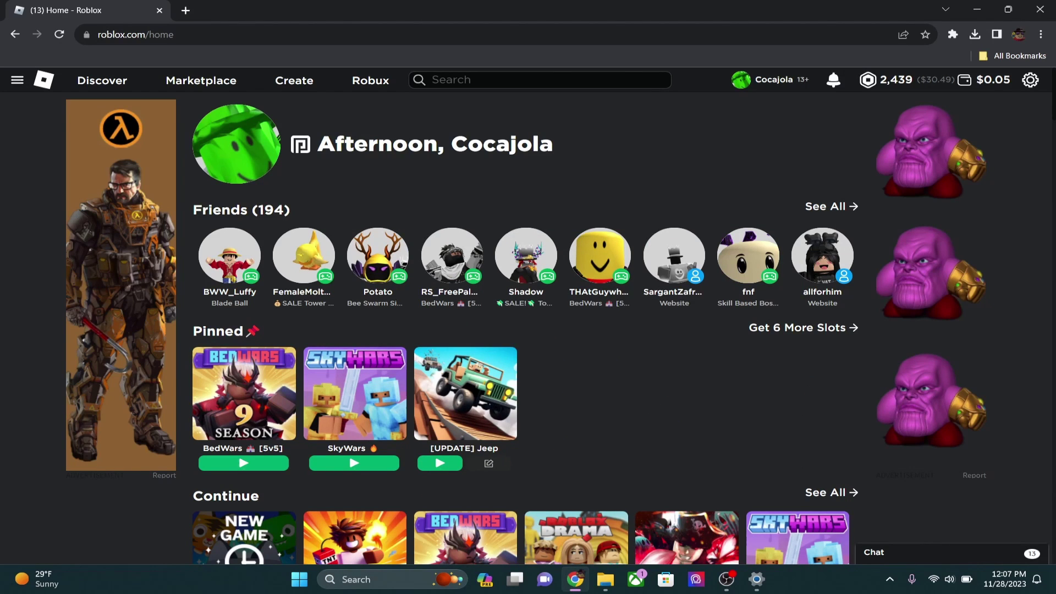
- Open Run with Win+R, centre it, and run the %appdata% suggestion
key(super+r)
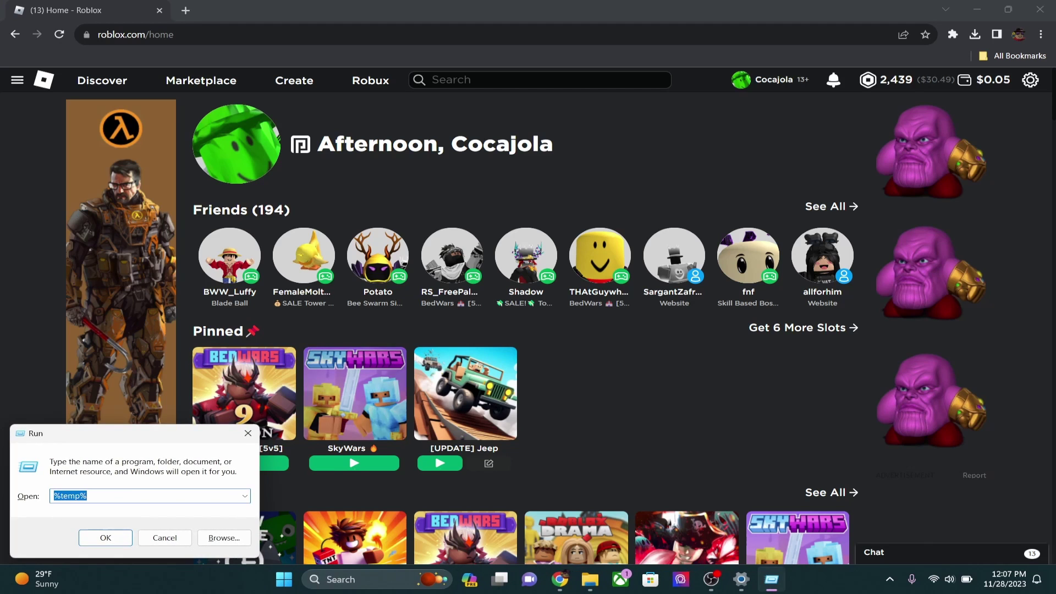
drag(50, 423, 429, 268)
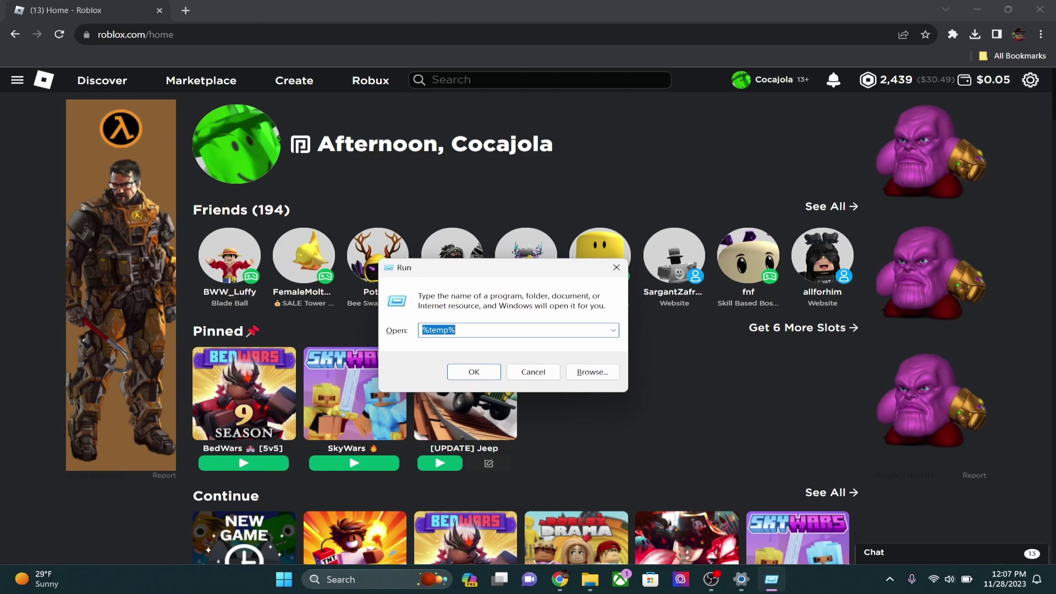
text(%a)
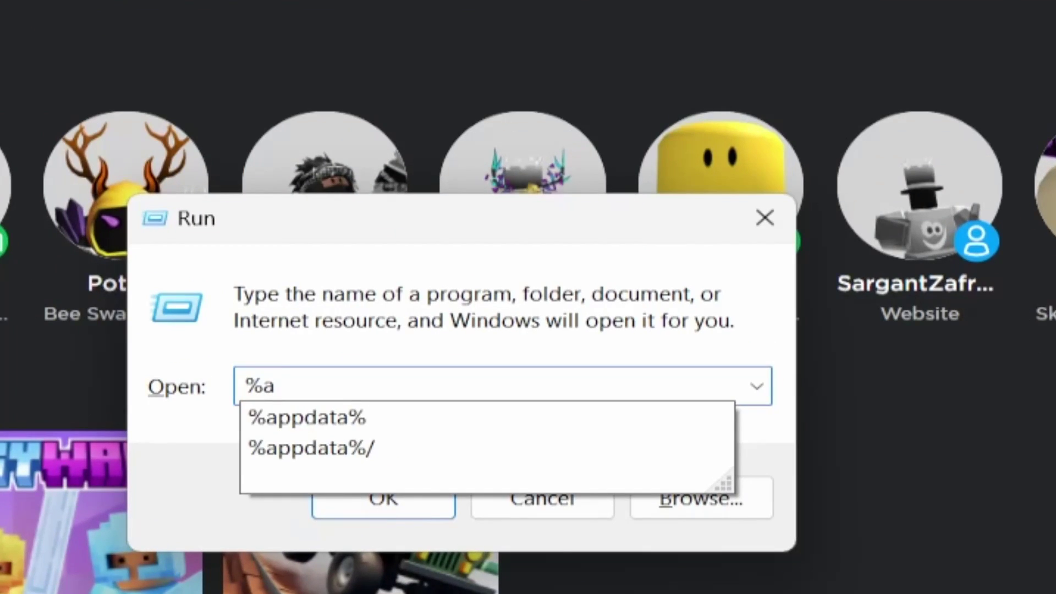
key(Down)
key(Return)
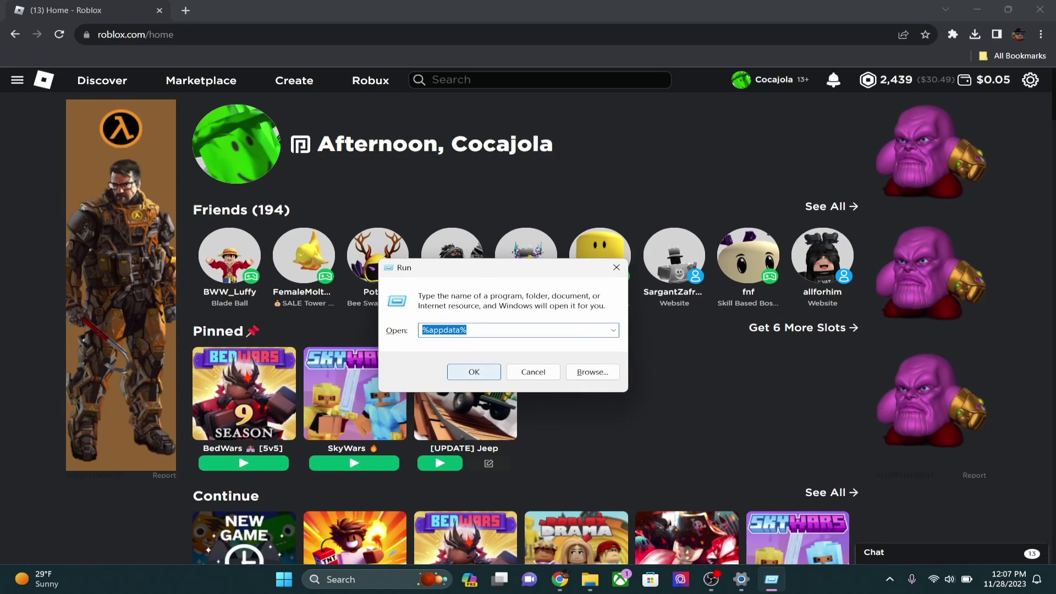
key(Return)
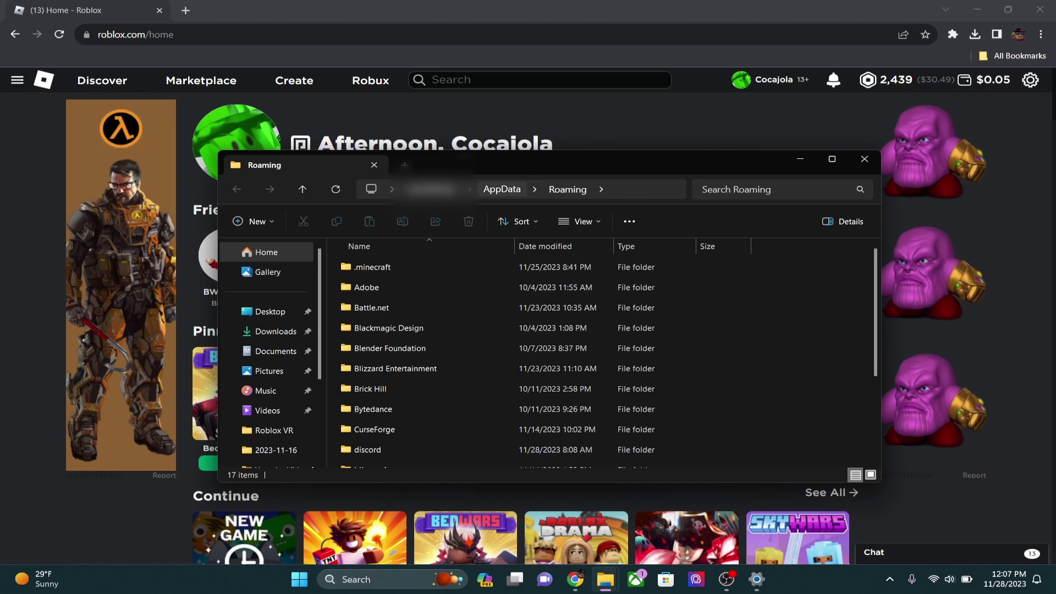
- Move up to AppData Local and delete the Roblox folder there
click(502, 189)
double_click(363, 266)
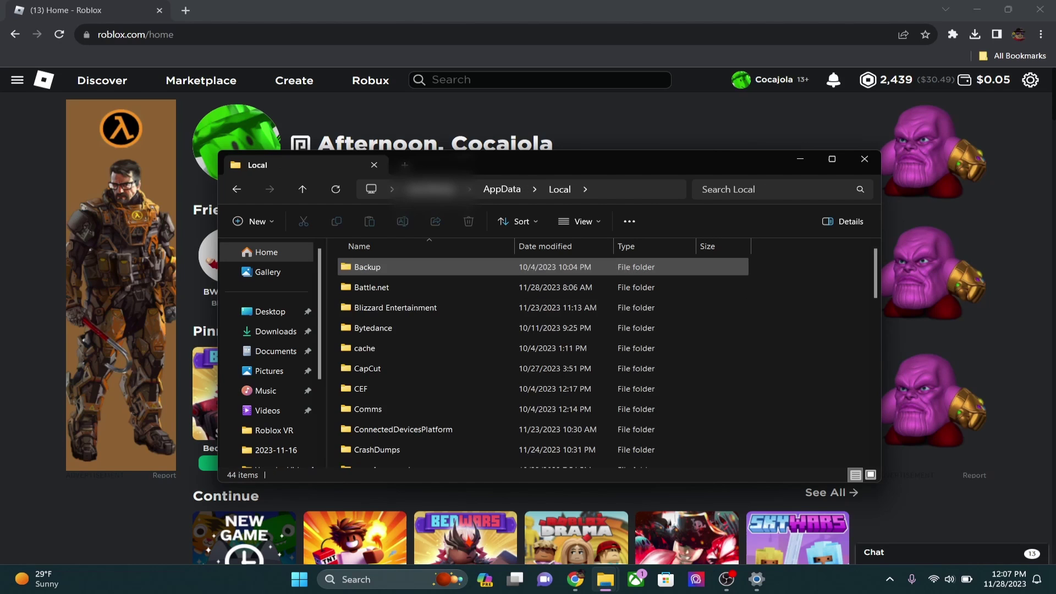
scroll(495, 330, down, 3)
scroll(495, 318, down, 2)
scroll(495, 318, down, 2)
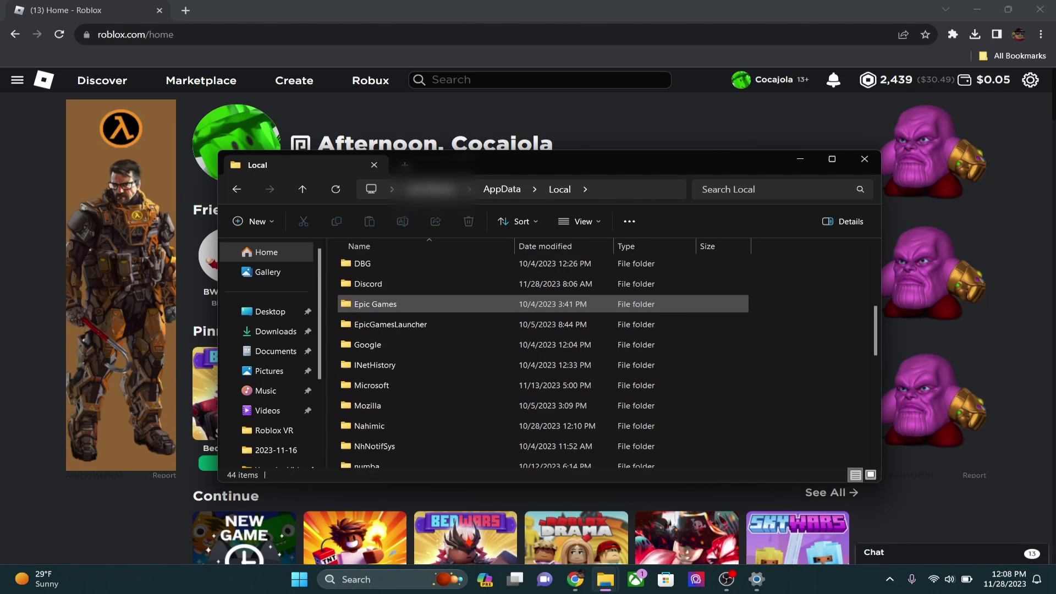
scroll(495, 318, down, 2)
scroll(495, 318, down, 2)
scroll(495, 317, down, 2)
scroll(495, 318, down, 2)
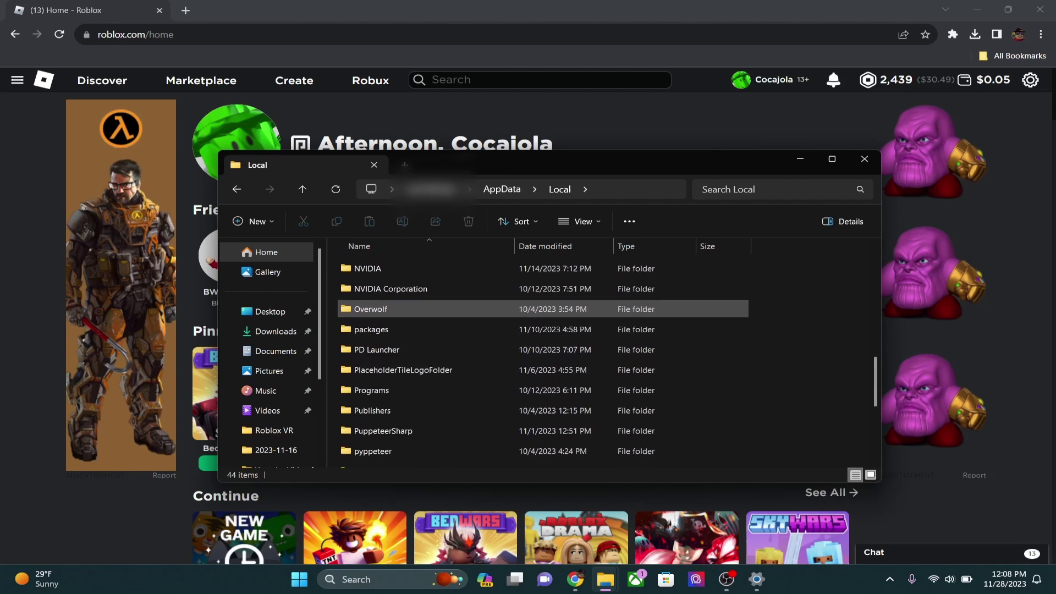
scroll(495, 317, down, 1)
scroll(496, 318, down, 1)
scroll(496, 330, down, 1)
click(462, 361)
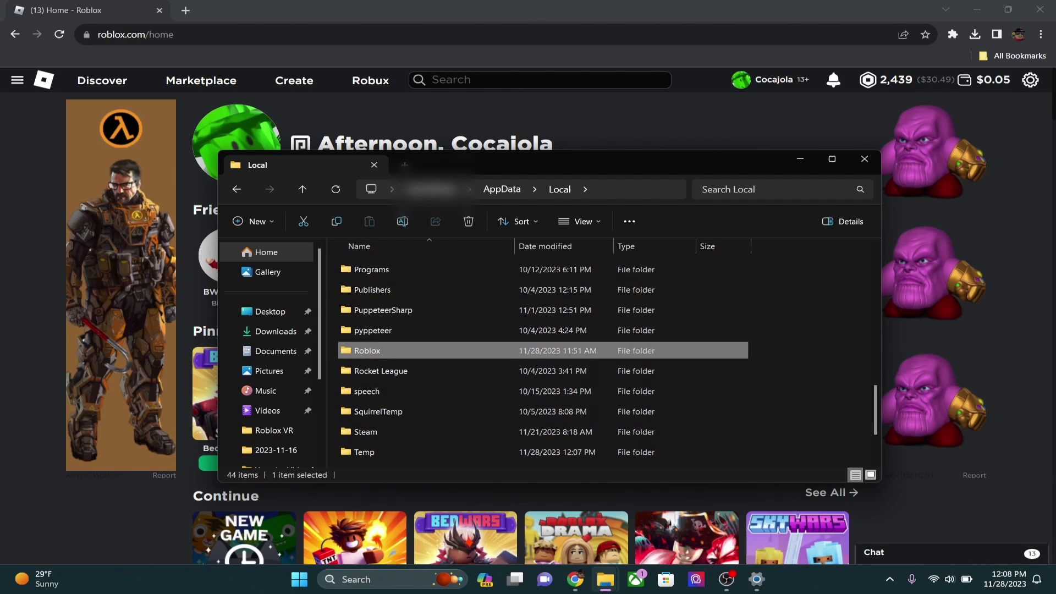
click(468, 221)
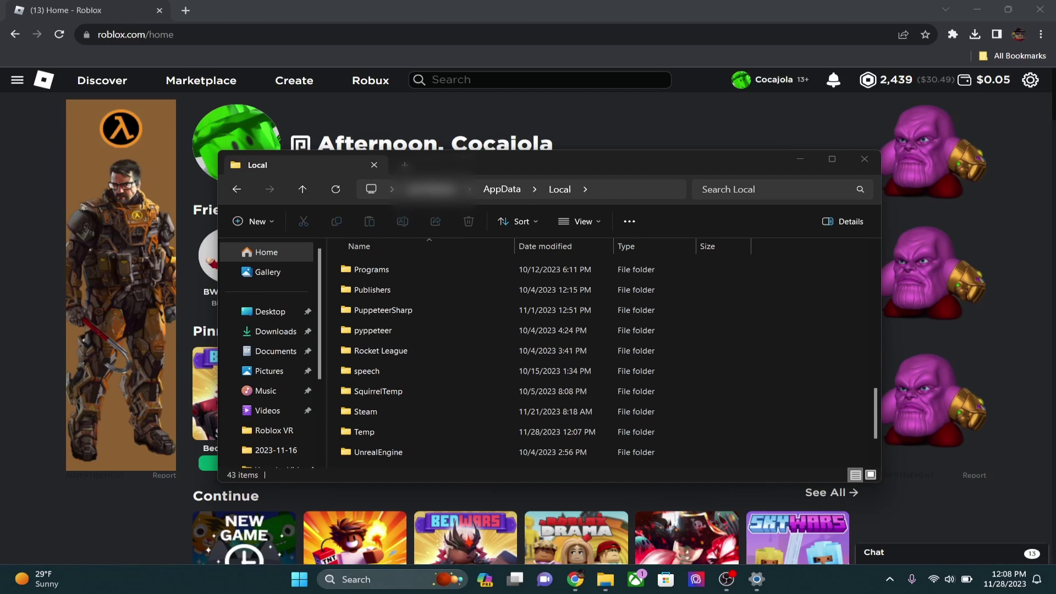
key(super)
text(recycle bin)
- Open the Recycle Bin from search results and select a deleted temp file
key(Return)
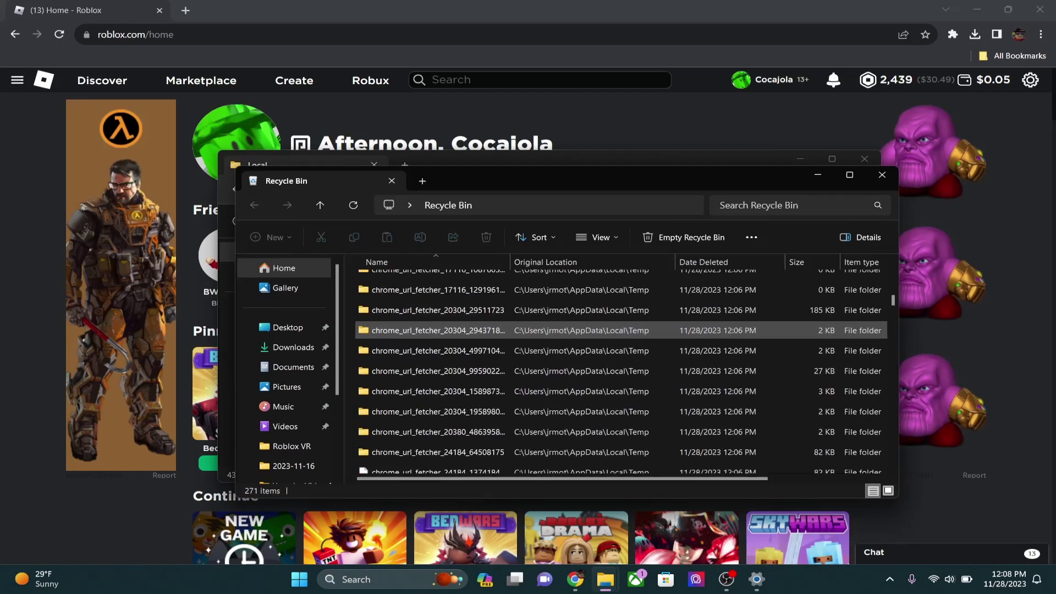
scroll(619, 372, down, 10)
scroll(619, 372, down, 5)
scroll(619, 371, down, 5)
scroll(619, 372, down, 3)
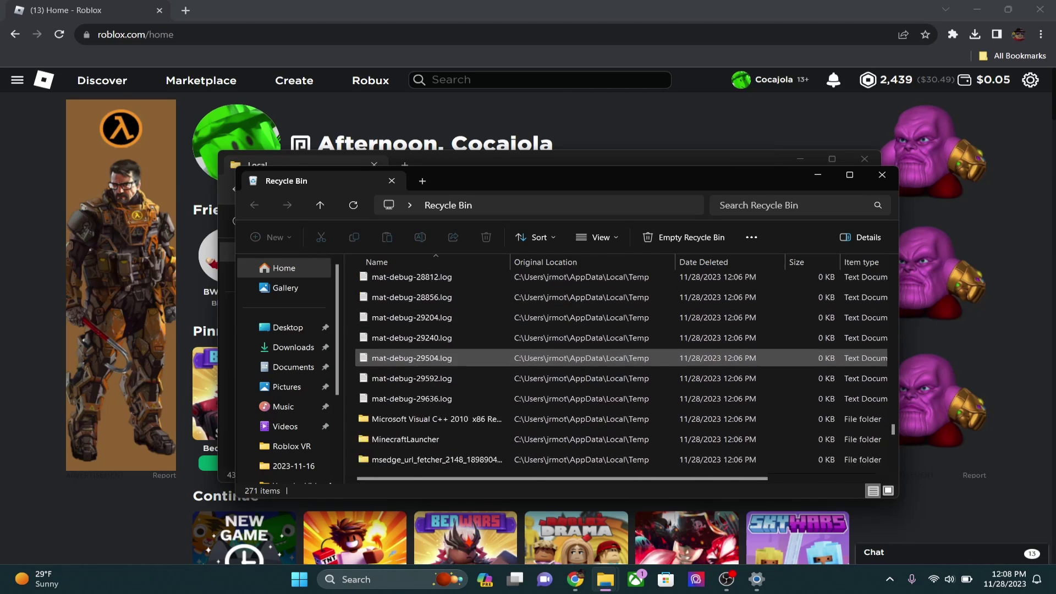
scroll(619, 372, down, 5)
scroll(619, 372, up, 5)
scroll(620, 372, up, 5)
scroll(619, 371, up, 3)
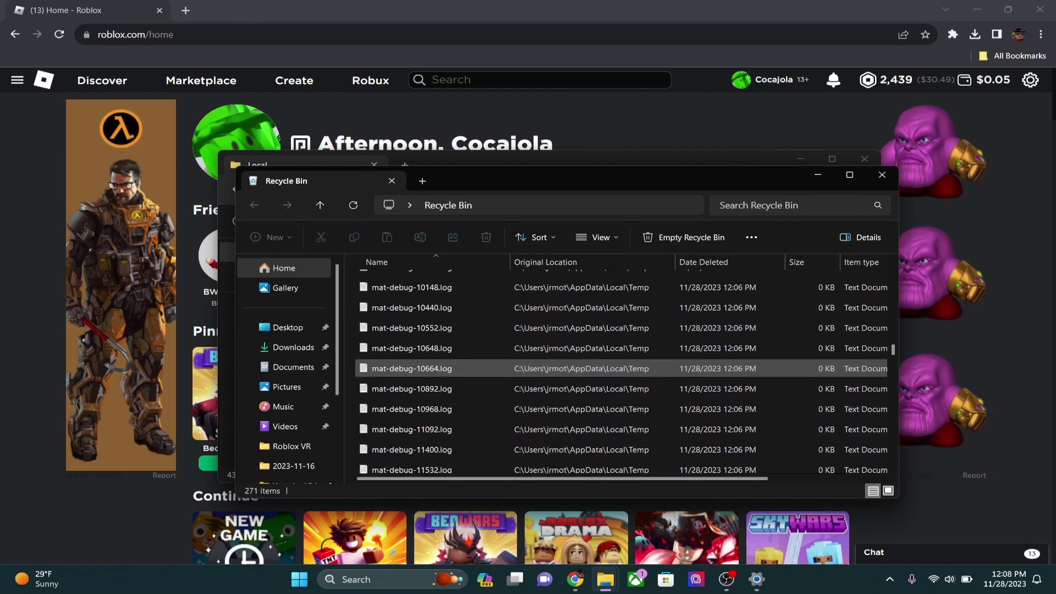
scroll(619, 363, up, 5)
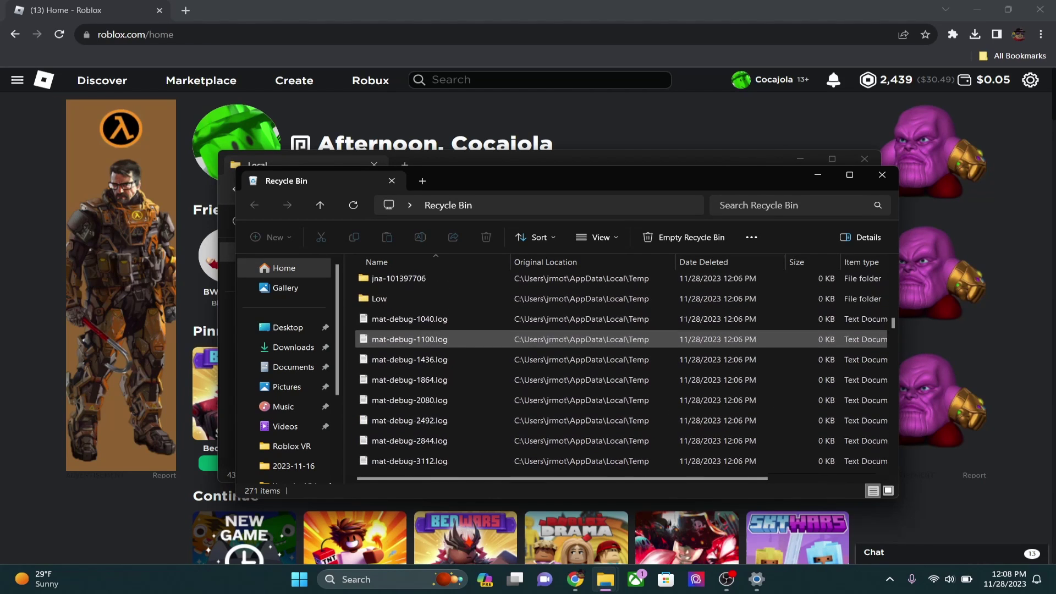
scroll(619, 364, up, 3)
scroll(619, 363, up, 5)
scroll(619, 363, up, 5)
scroll(619, 364, up, 3)
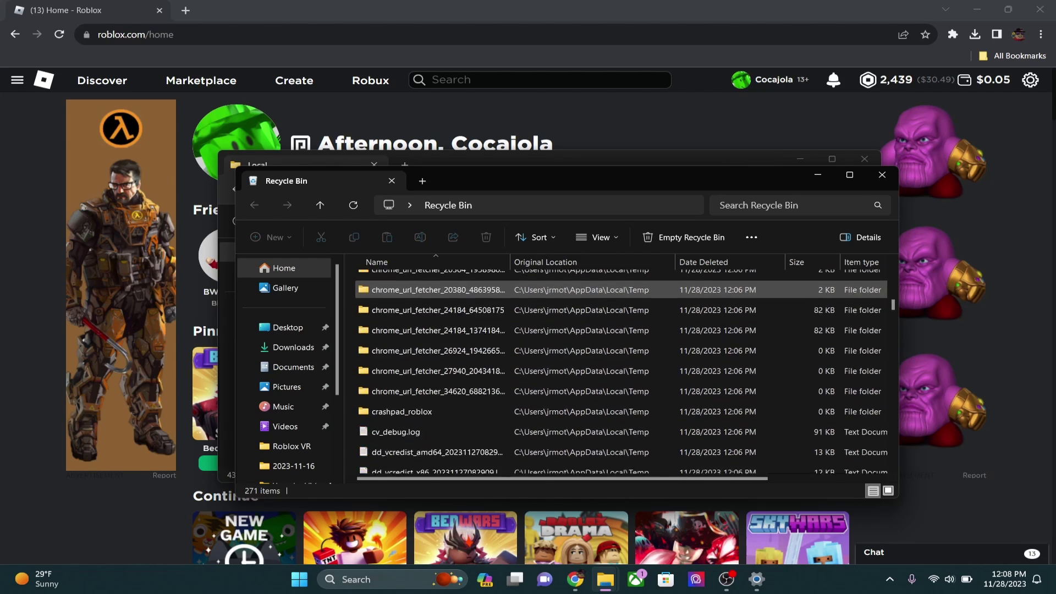
scroll(619, 363, up, 3)
scroll(619, 363, up, 3)
scroll(619, 363, up, 5)
scroll(619, 364, up, 3)
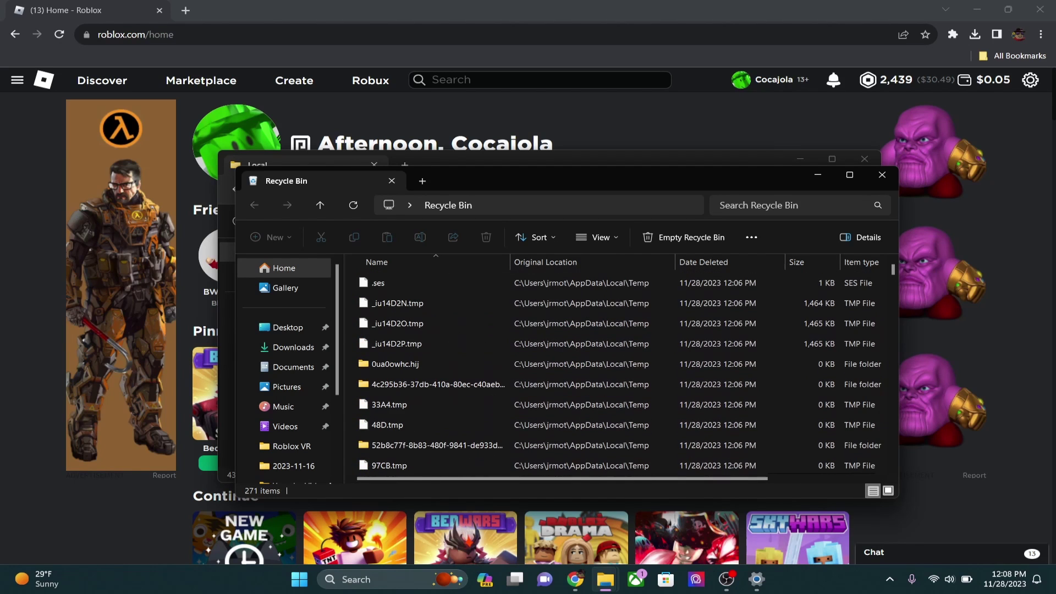
click(619, 325)
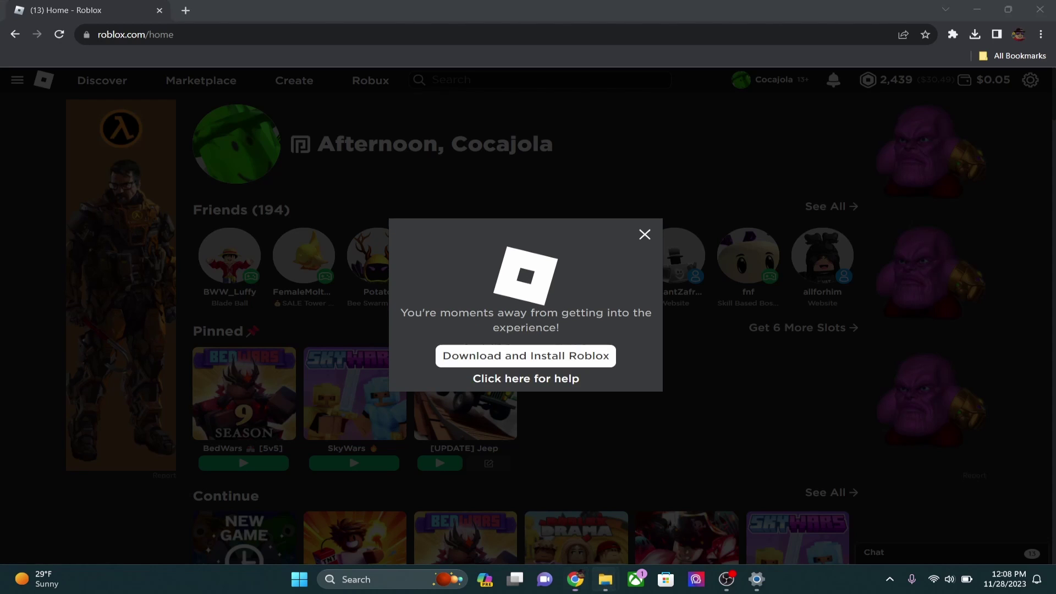
mouse_move(606, 580)
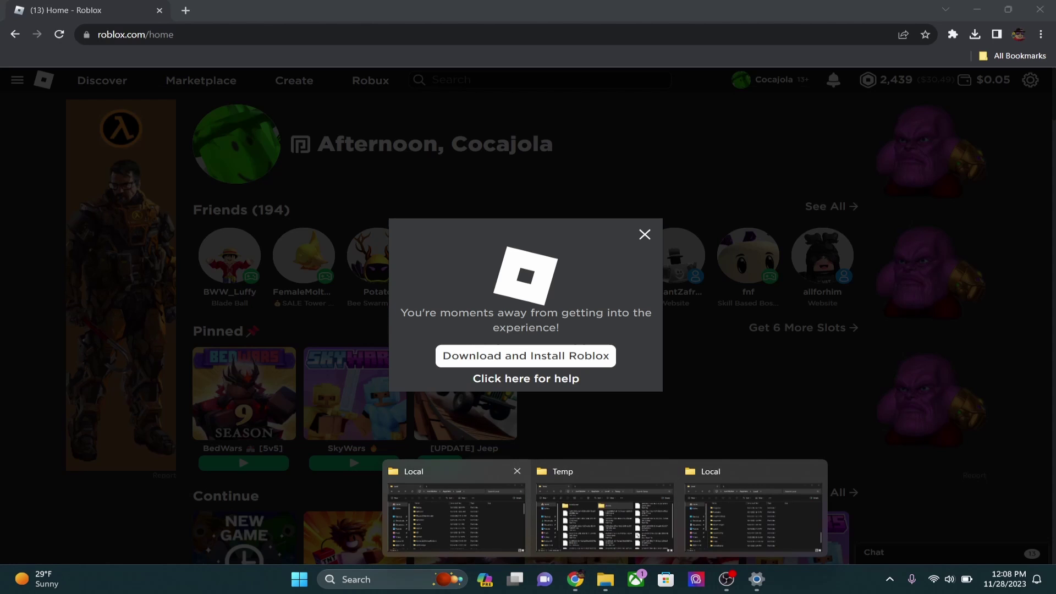
- Run RobloxPlayerInstaller.exe from Downloads, open Roblox's login form, and return to Chrome
click(456, 510)
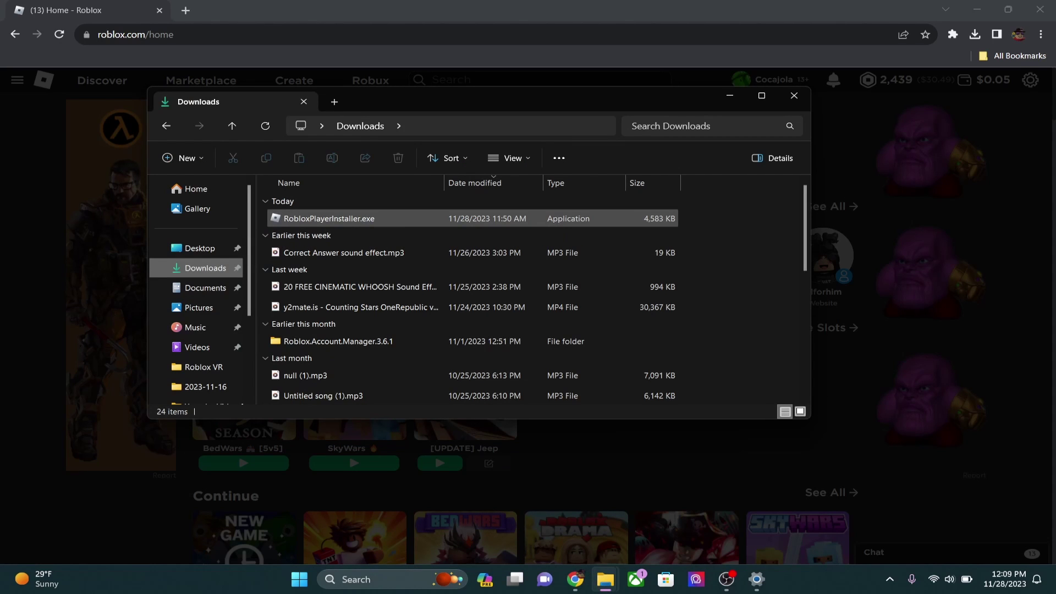
click(329, 218)
double_click(329, 218)
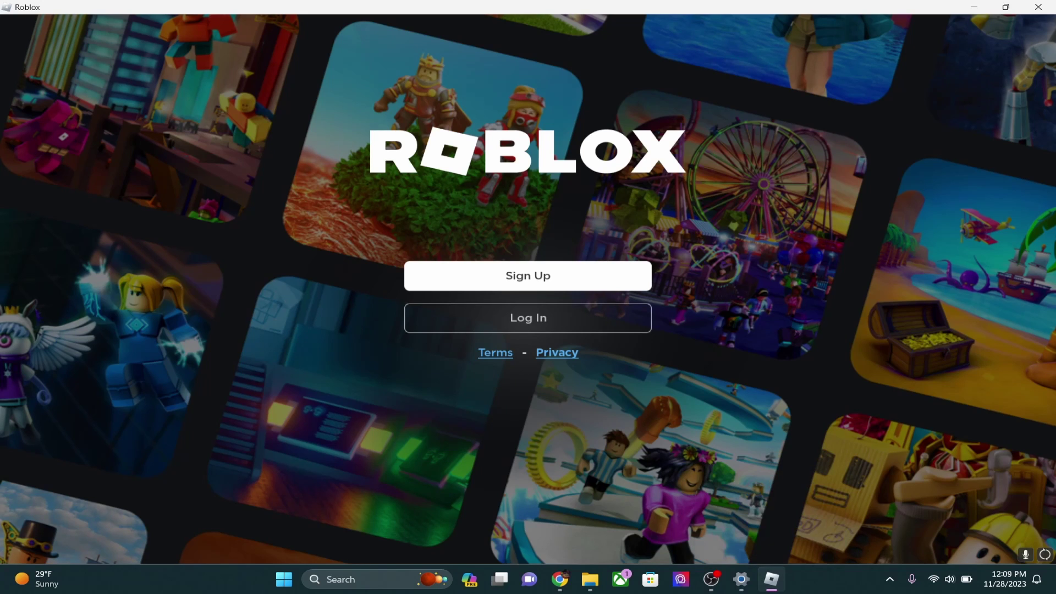
click(529, 317)
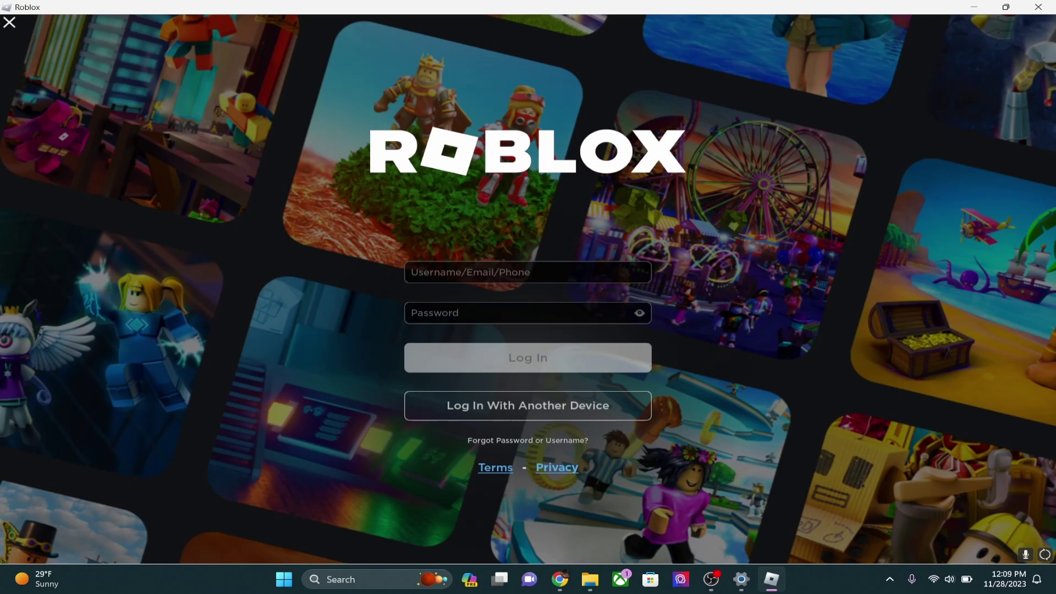
text(odfhsefusidf)
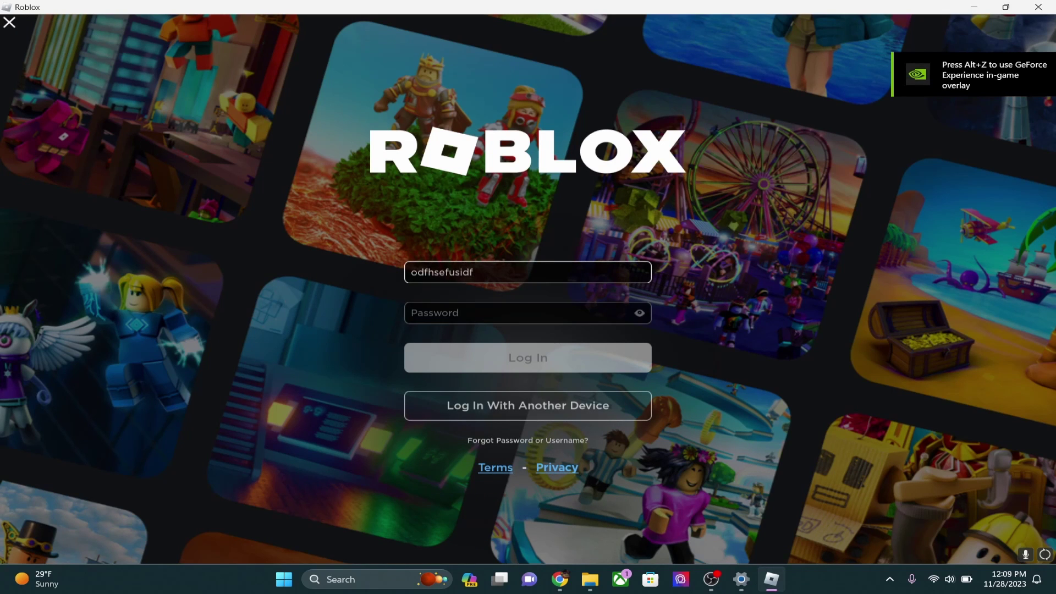
click(560, 578)
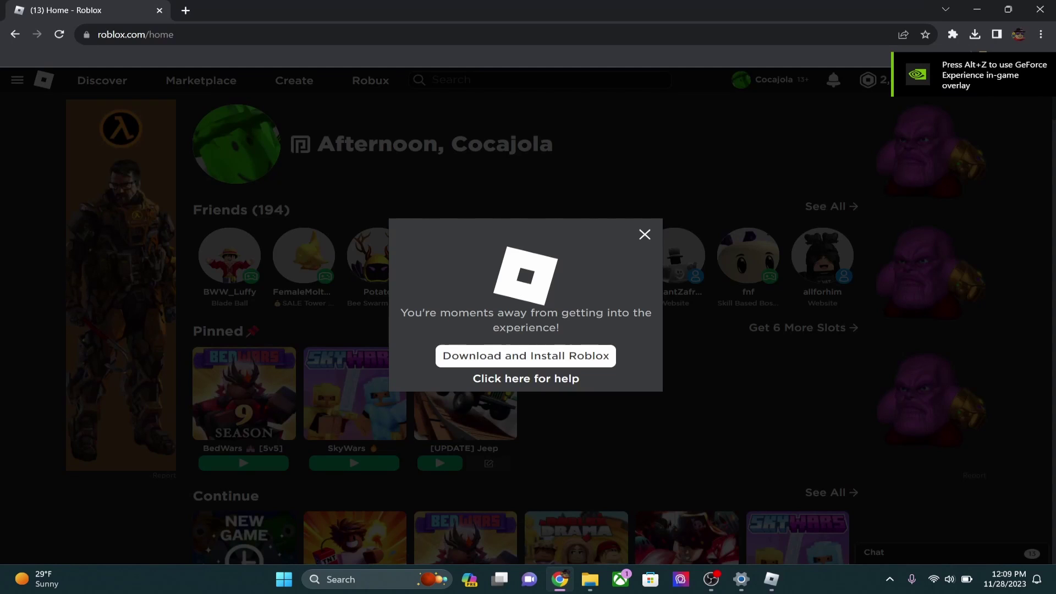
key(alt+Tab)
key(alt+Tab)
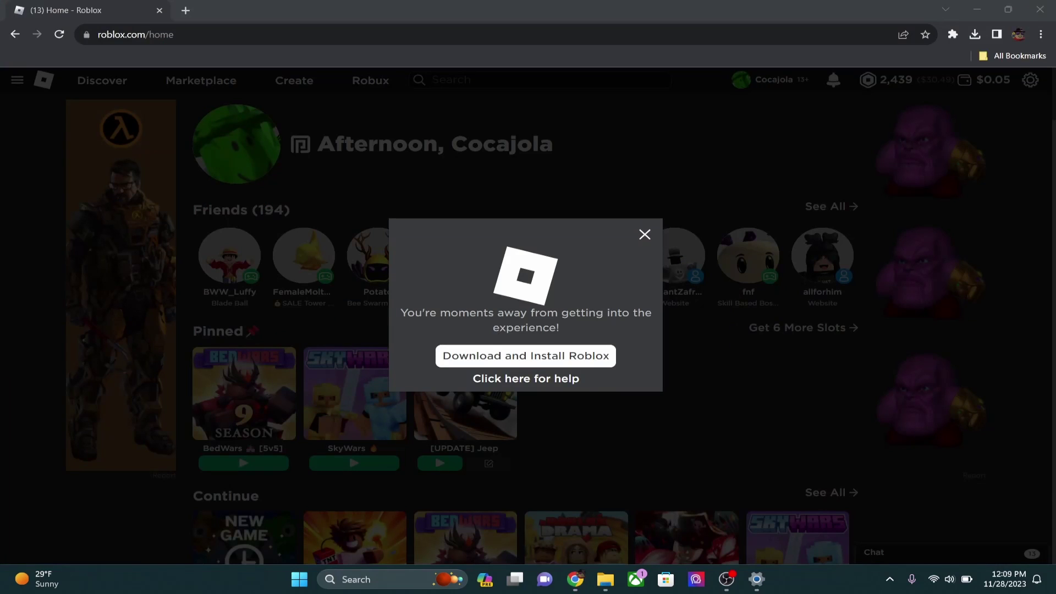